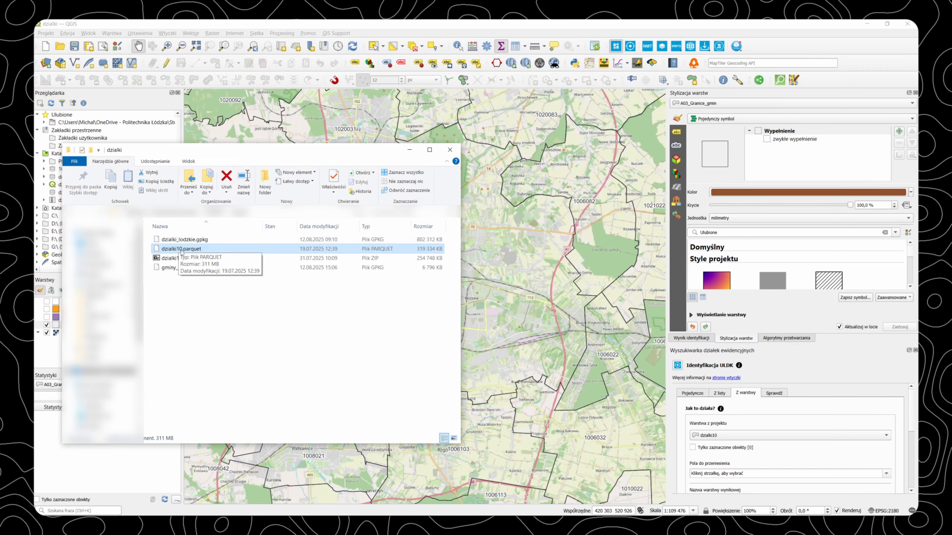
Clear the provider filter on the dzialki10 layer so that all its parcels are drawn
mouse_move(181, 253)
mouse_down()
mouse_move(566, 239)
mouse_move(180, 251)
mouse_up()
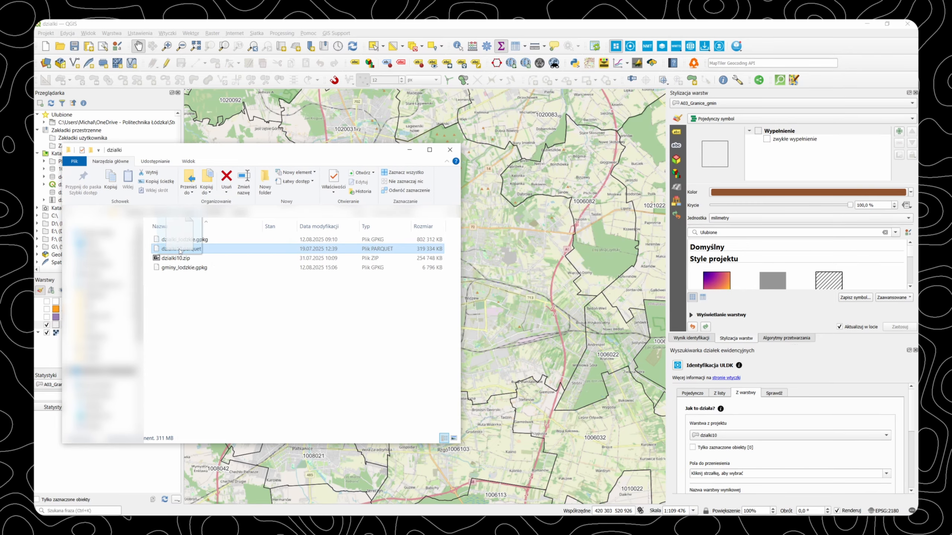
click(411, 150)
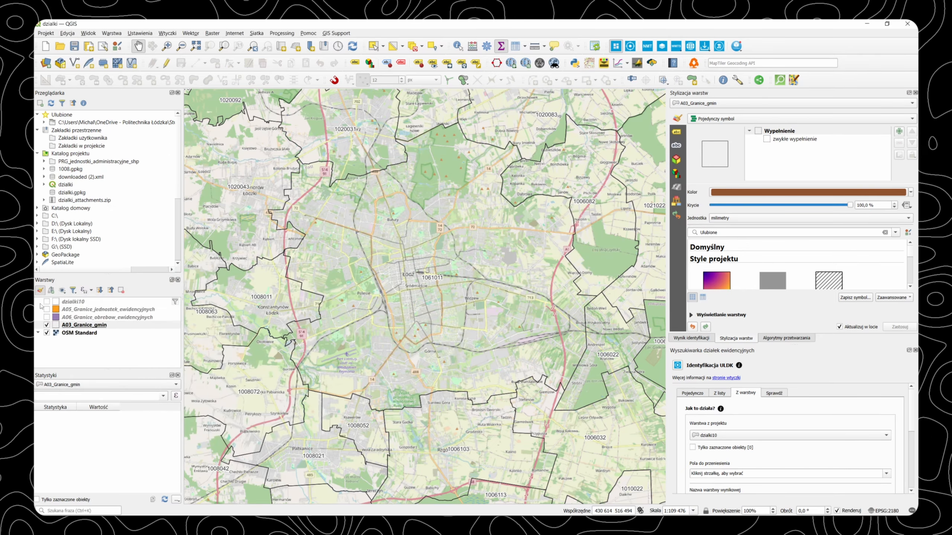
click(175, 302)
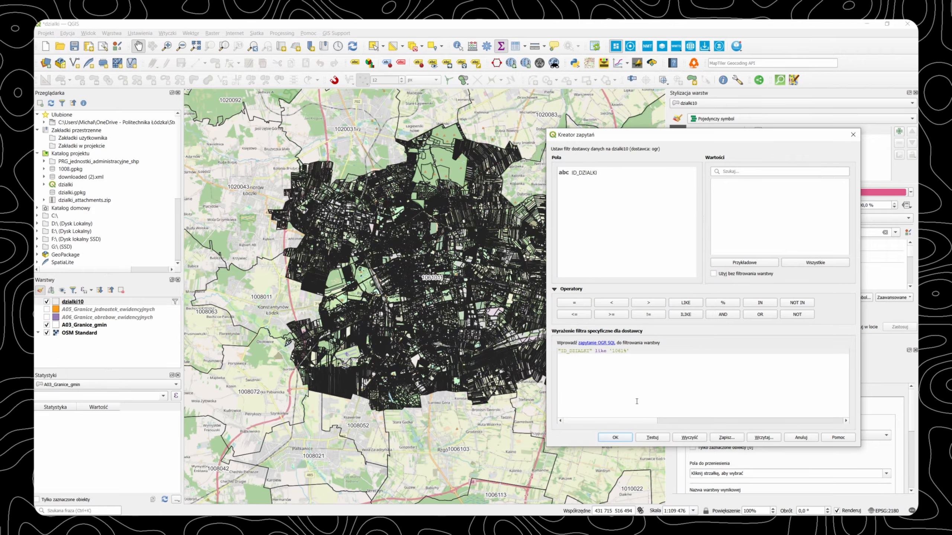
click(689, 438)
click(615, 437)
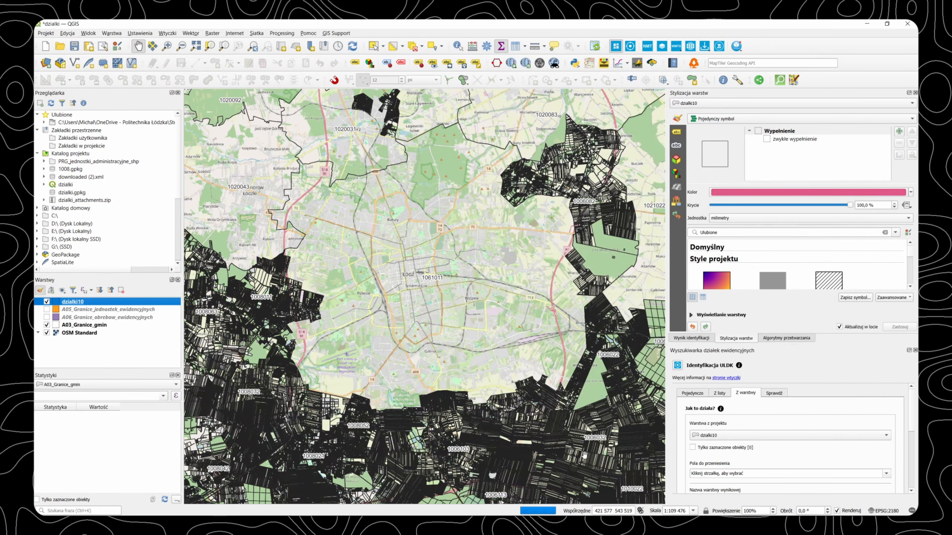
scroll(428, 392, down, 2)
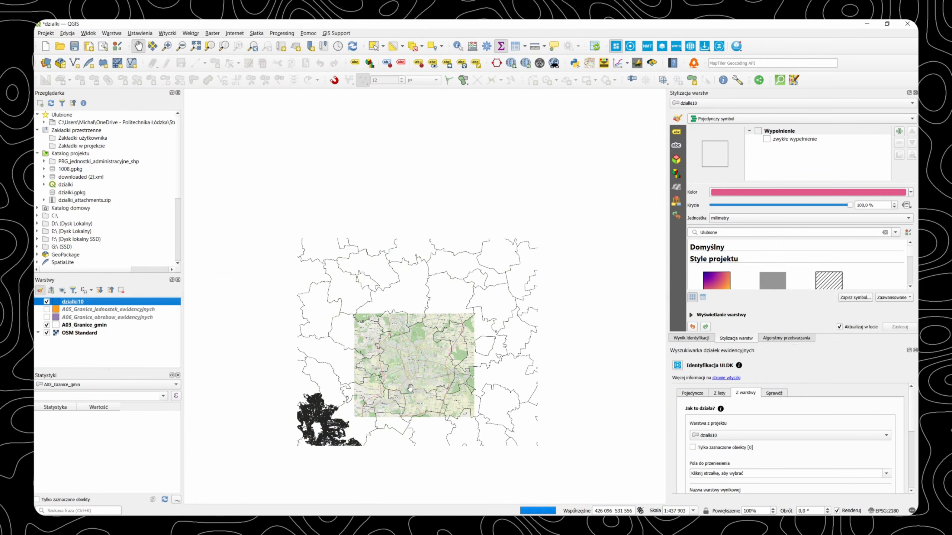
scroll(410, 394, down, 1)
drag(415, 411, 438, 360)
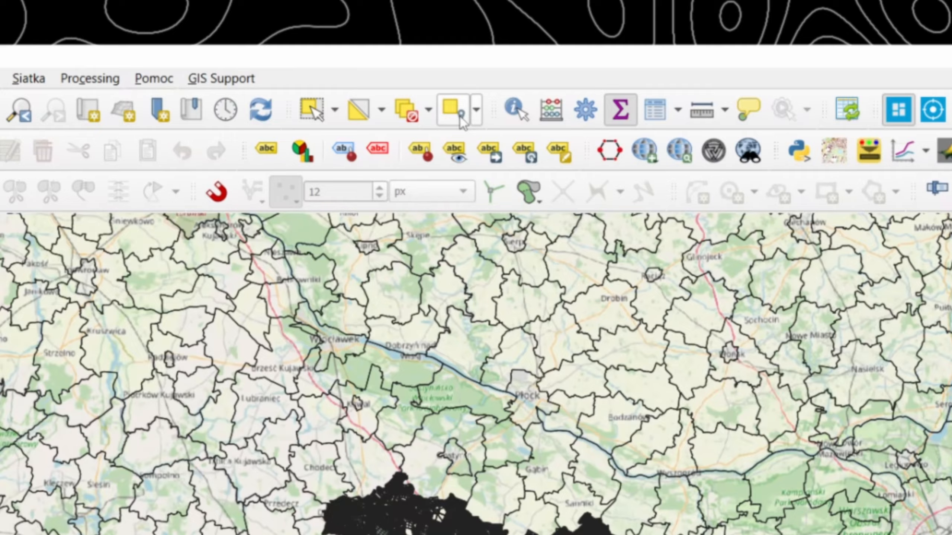
click(462, 120)
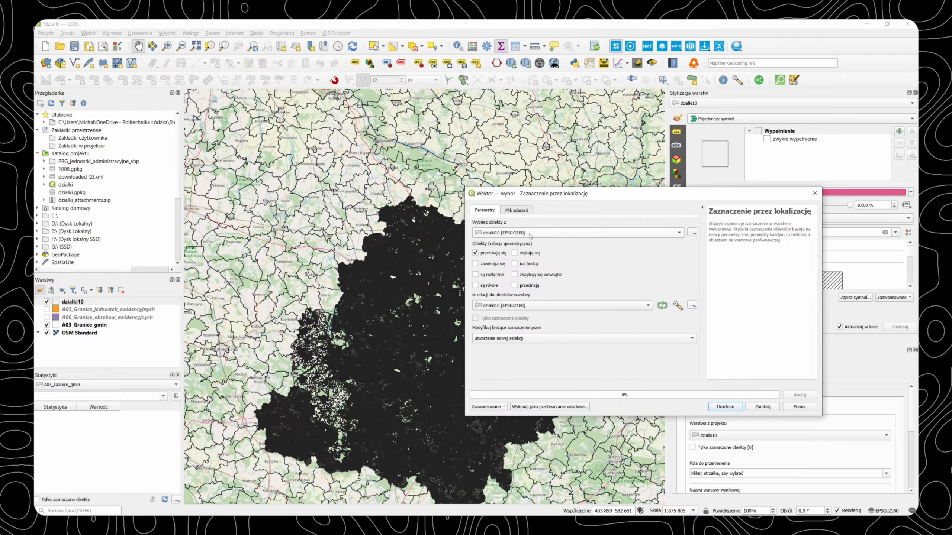
click(501, 307)
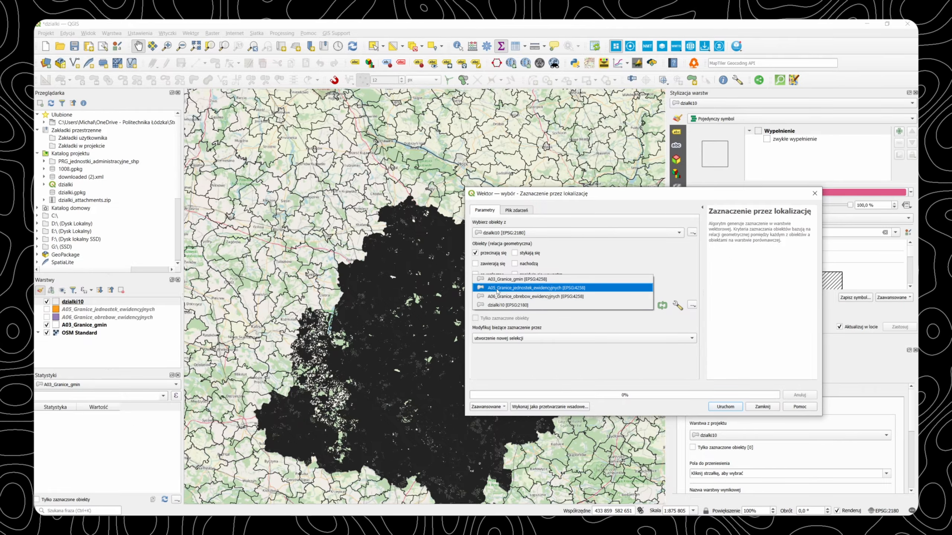
click(503, 279)
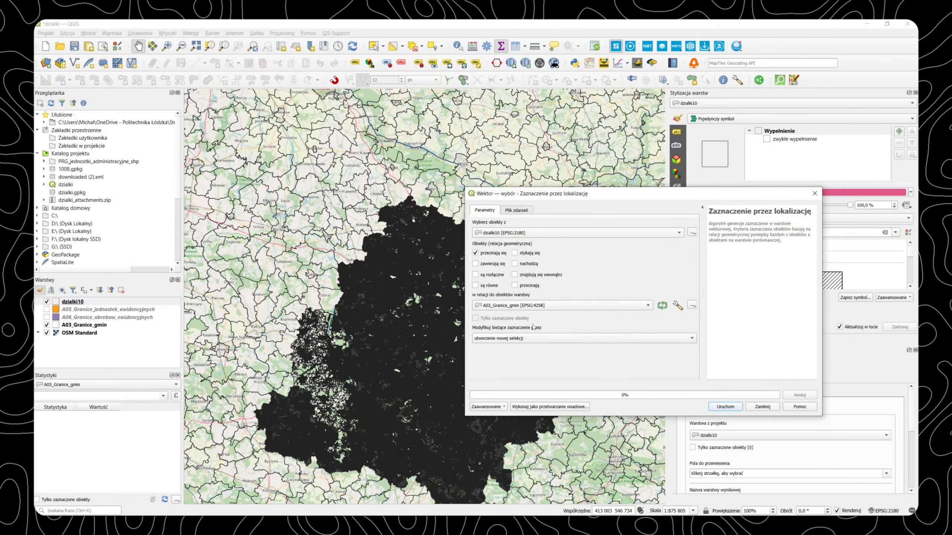
click(814, 193)
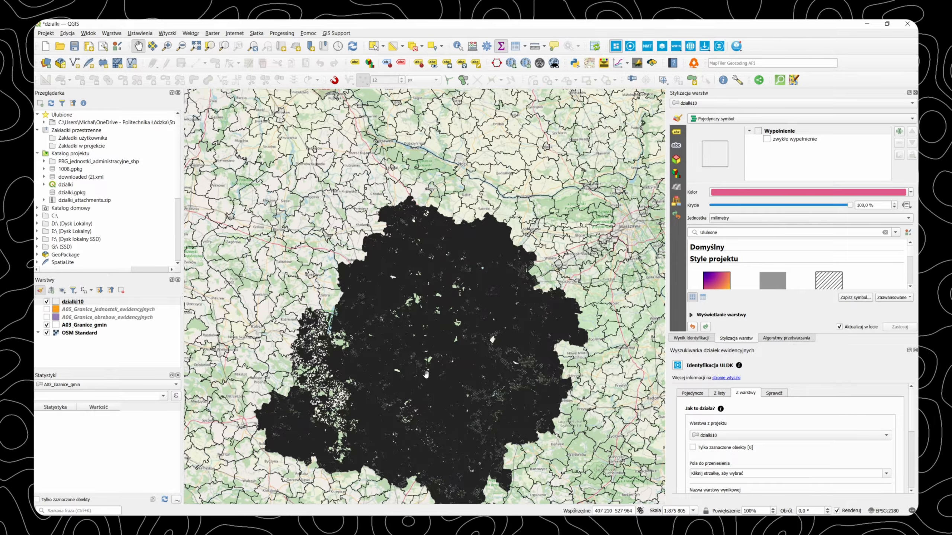
Filter the dzialki10 layer with the expression "ID_DZIALKI" like '1061%'
scroll(426, 361, up, 2)
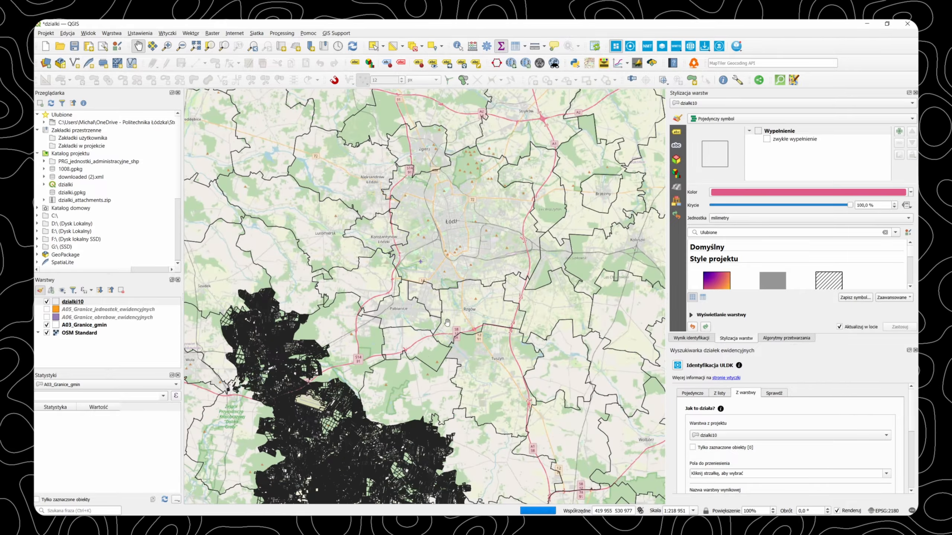
drag(447, 322, 385, 446)
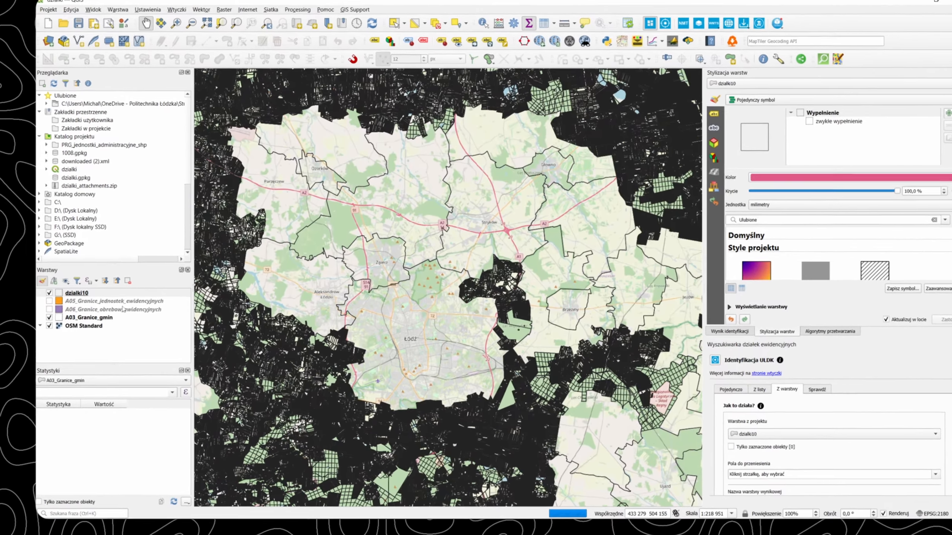
click(81, 302)
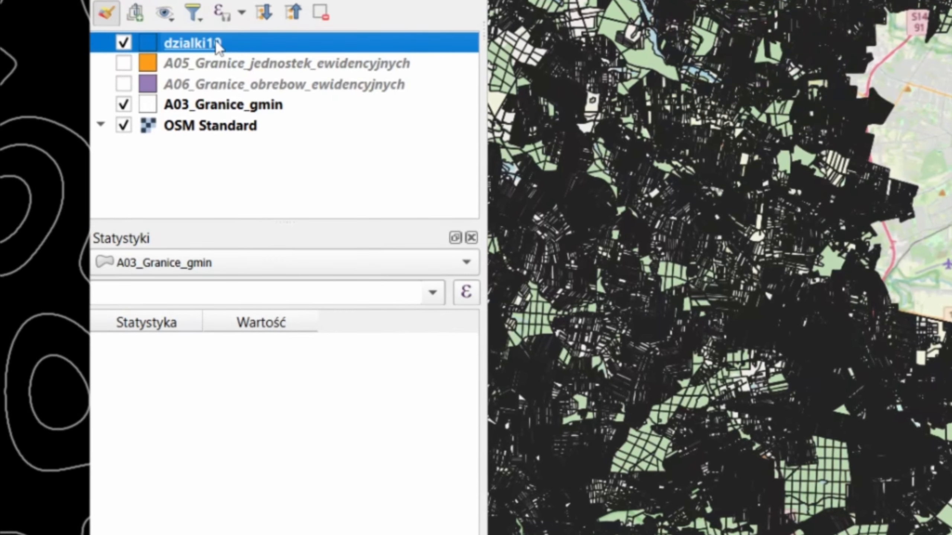
right_click(217, 44)
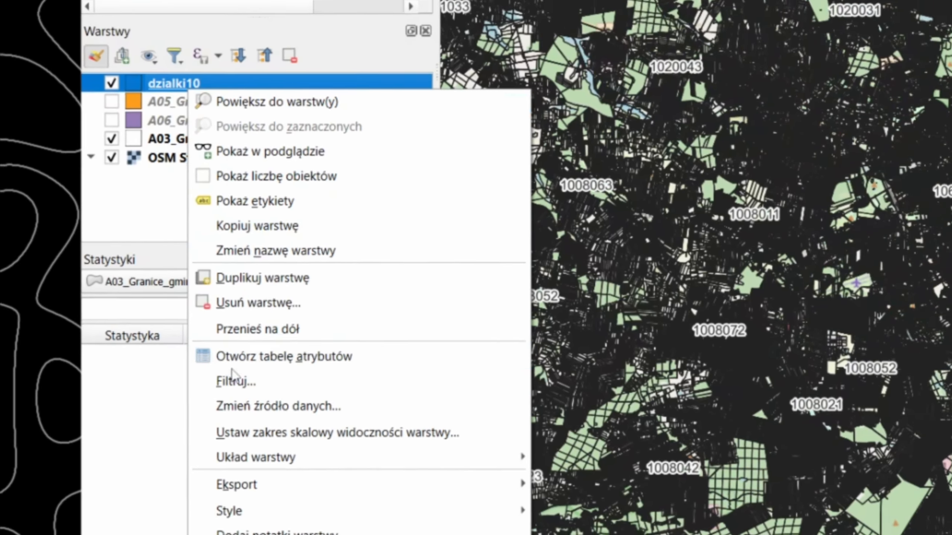
click(327, 372)
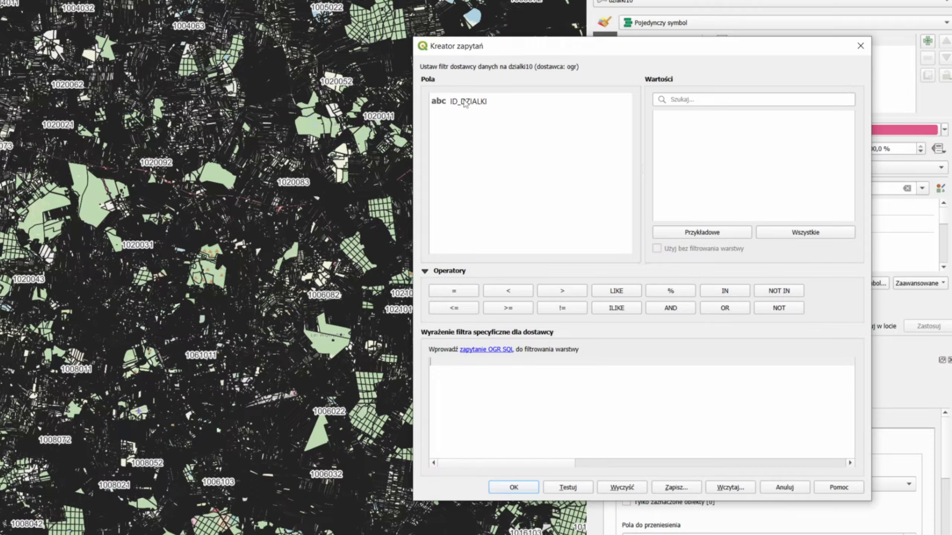
double_click(583, 173)
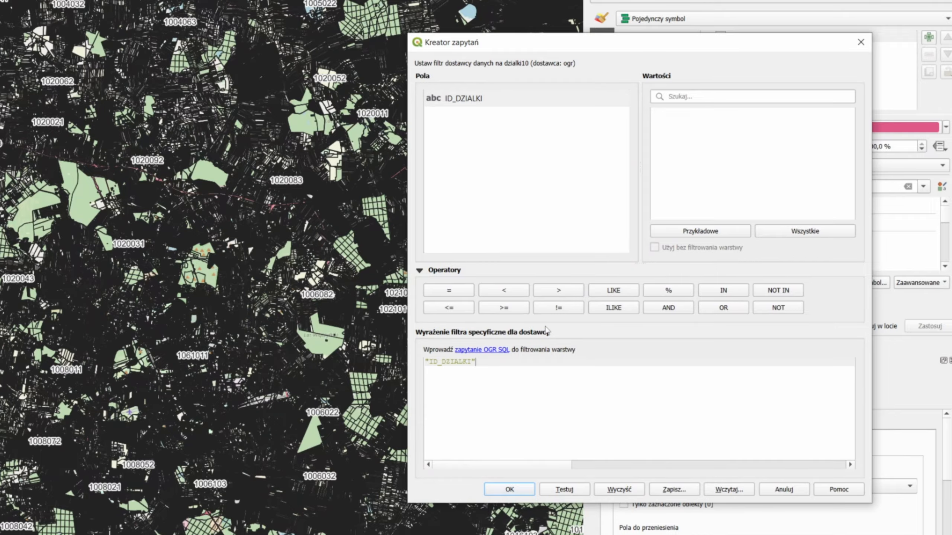
text(like '1061%)
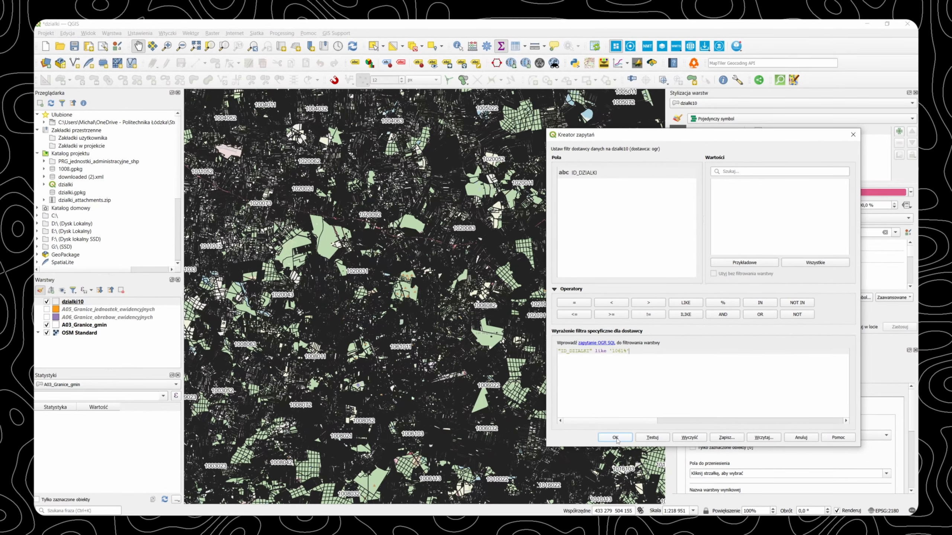
click(614, 438)
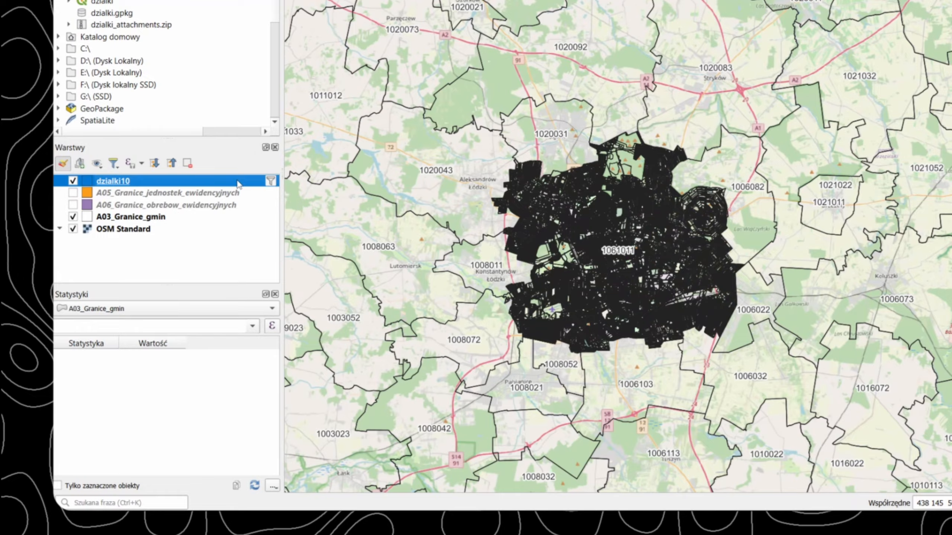
Export the filtered dzialki10 layer to the GeoPackage dzialki.gpkg as layer dzialki_lodz in EPSG:2180 and add it to the map
right_click(153, 303)
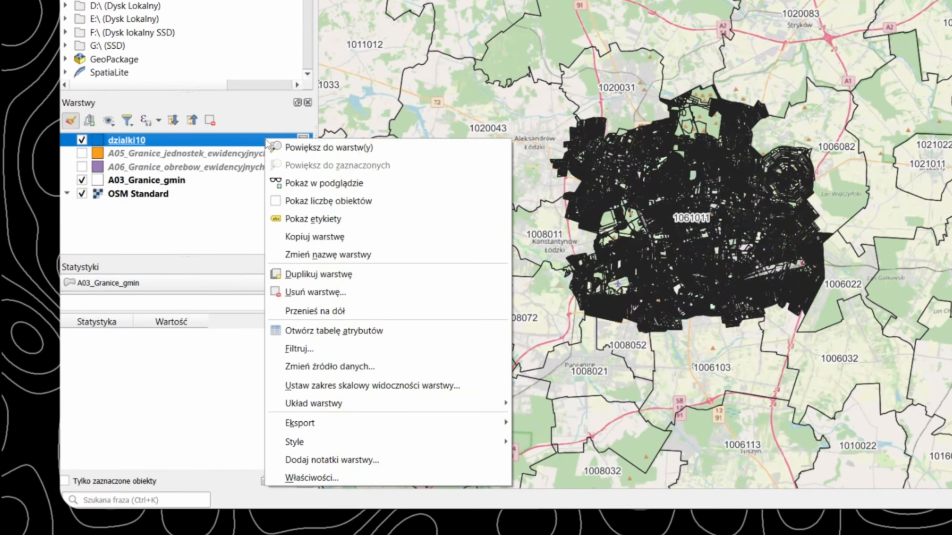
mouse_move(312, 429)
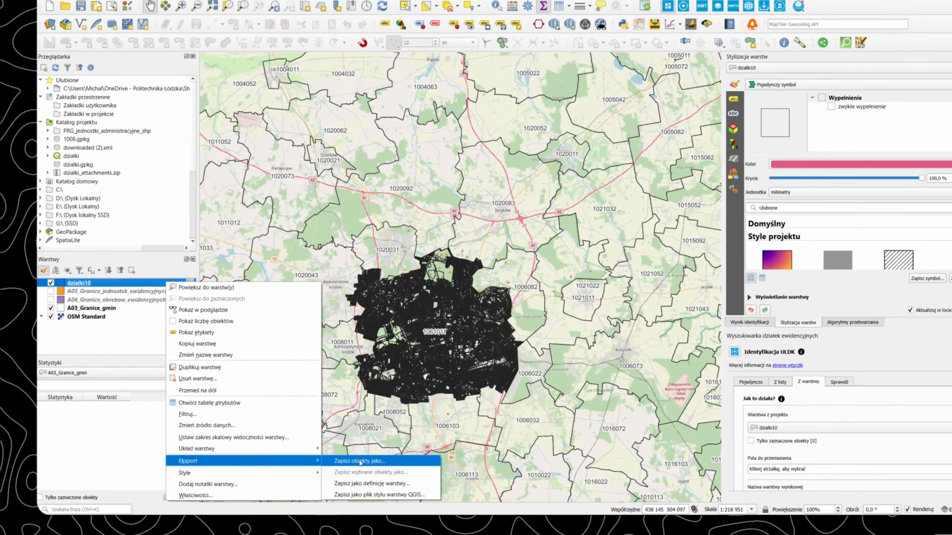
click(572, 423)
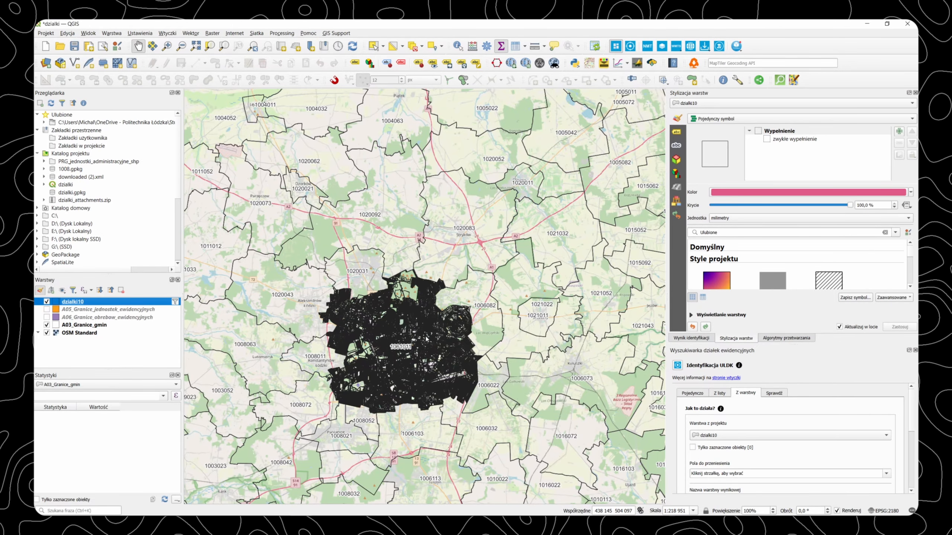
key(BackSpace)
key(BackSpace)
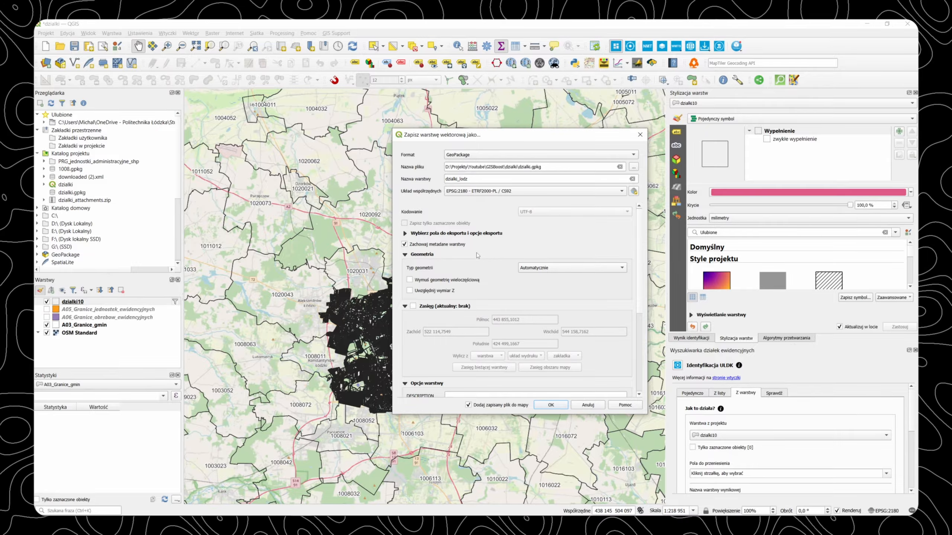
click(550, 405)
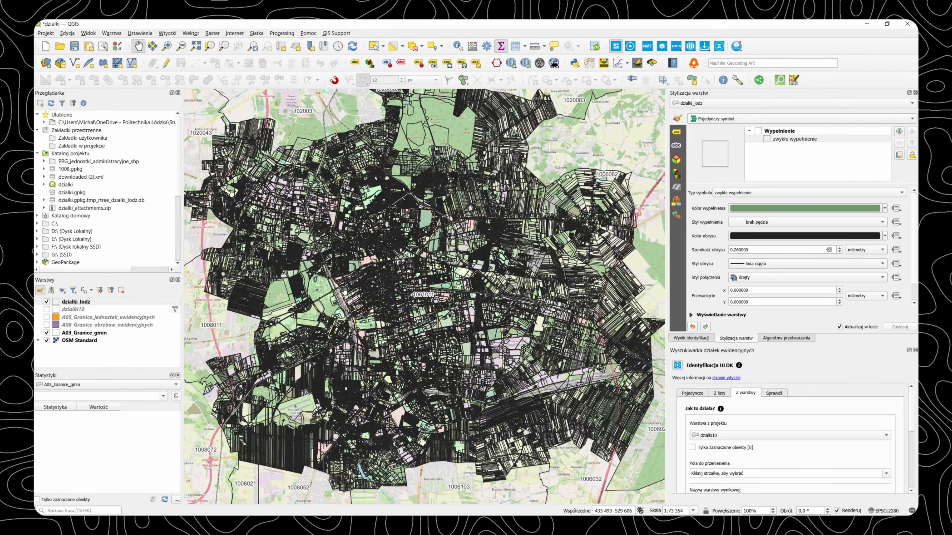
Open the attribute table of the dzialki_lodz layer and fit the ID_DZIALKI column to its contents
click(88, 302)
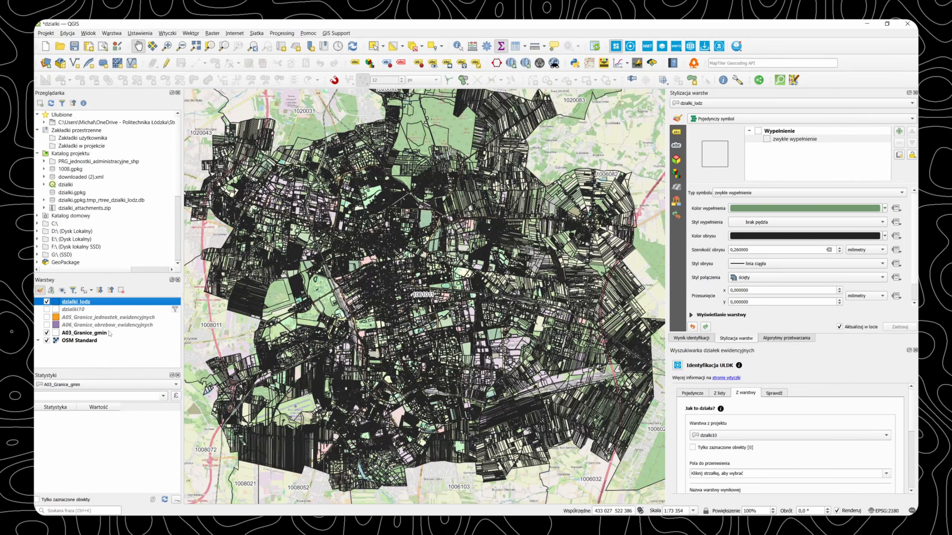
right_click(87, 304)
click(116, 403)
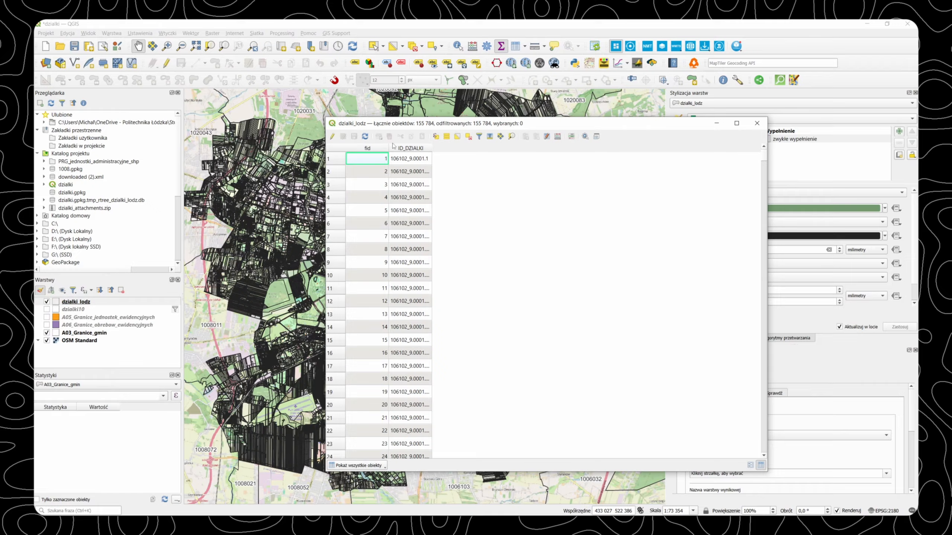
double_click(431, 148)
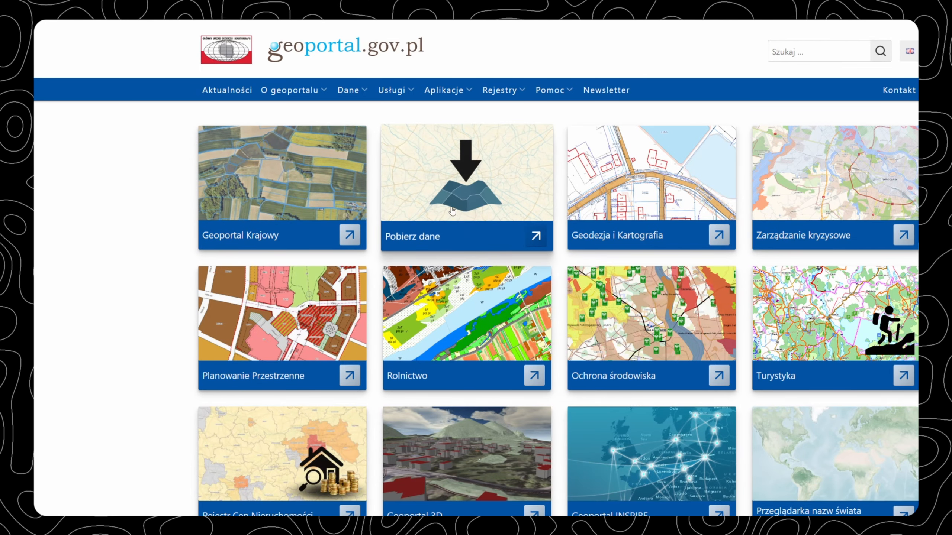
On geoportal.gov.pl, open the Pobierz dane map, hide the address and land register layers, and enable Dane powiatowe under Dane do pobrania
click(462, 192)
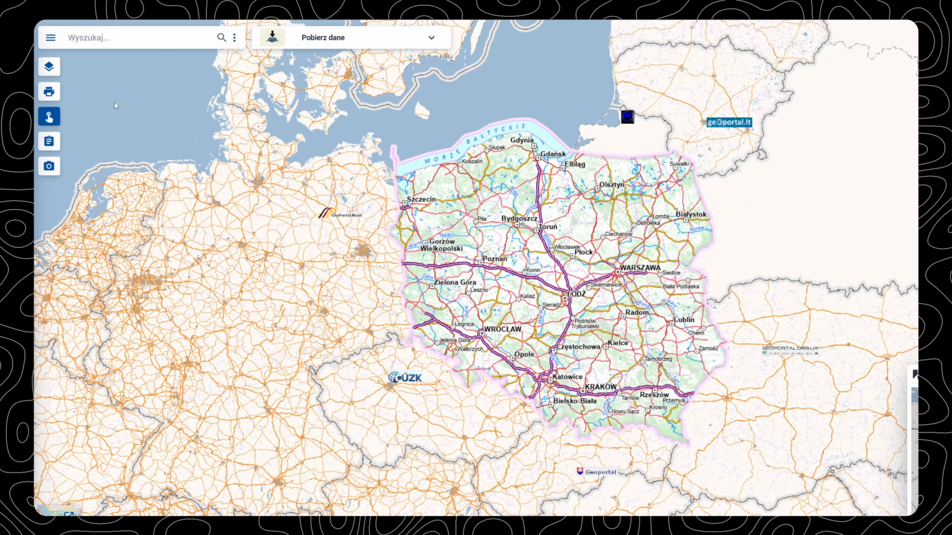
click(47, 70)
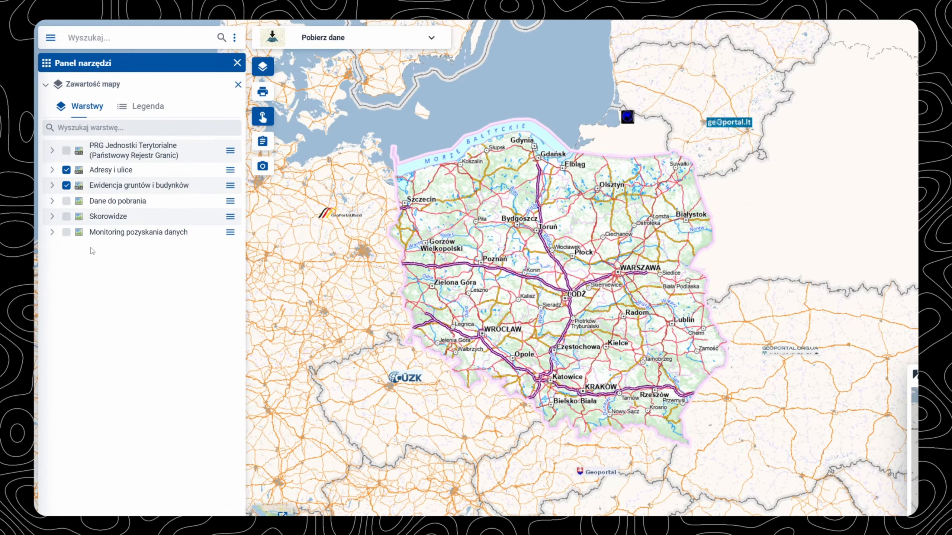
click(66, 185)
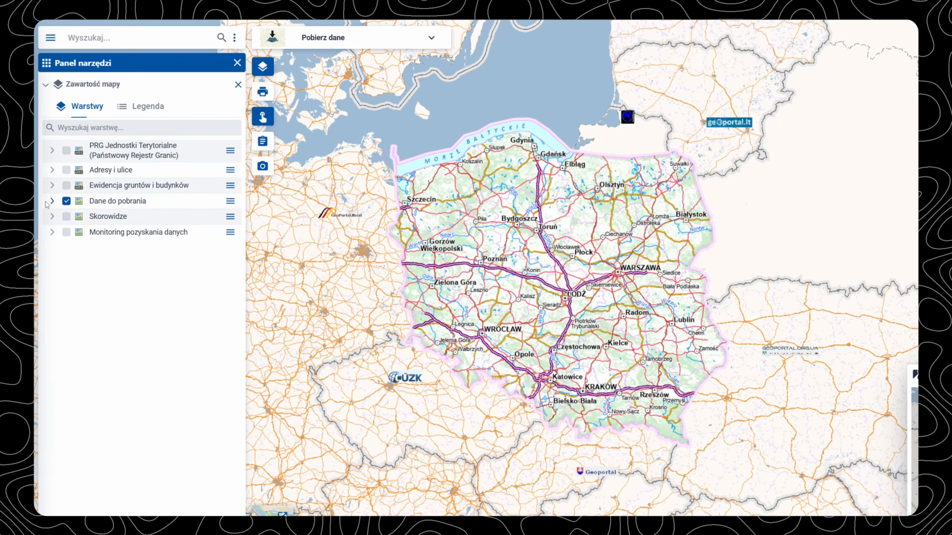
click(52, 201)
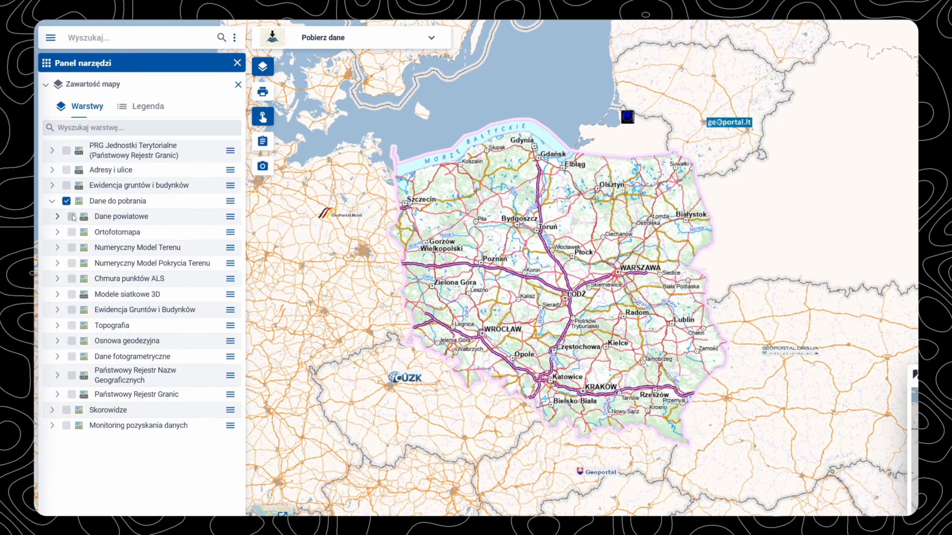
click(72, 216)
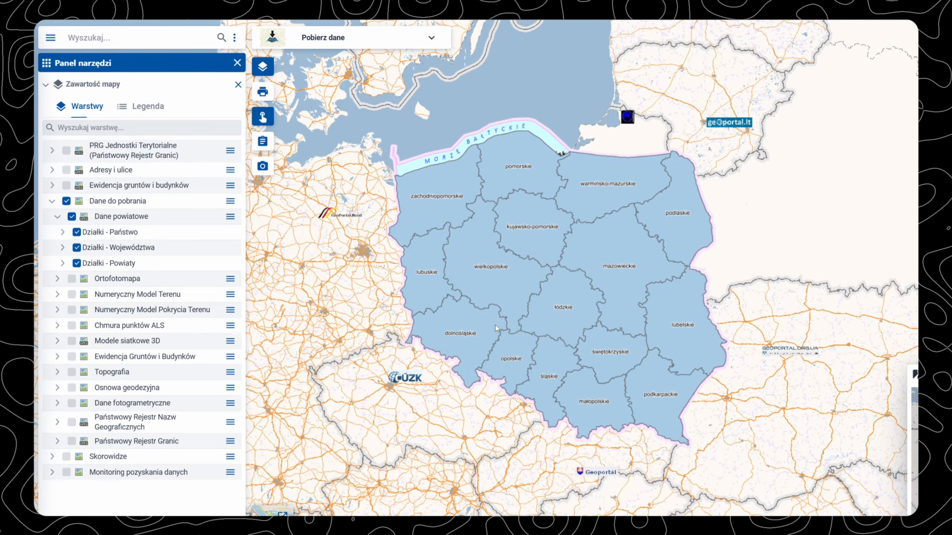
Examine the county areas of the parcel download layer around Łódź
scroll(554, 317, up, 1)
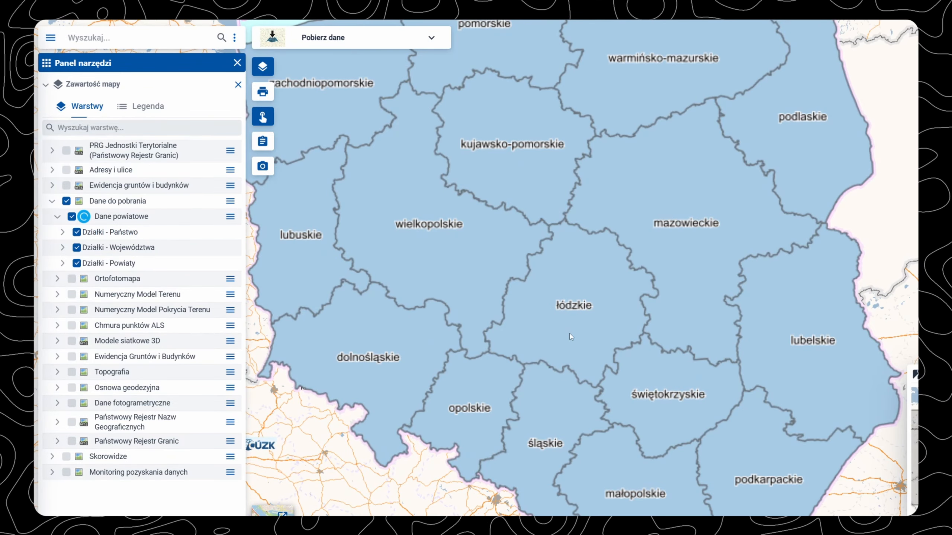
scroll(577, 299, up, 2)
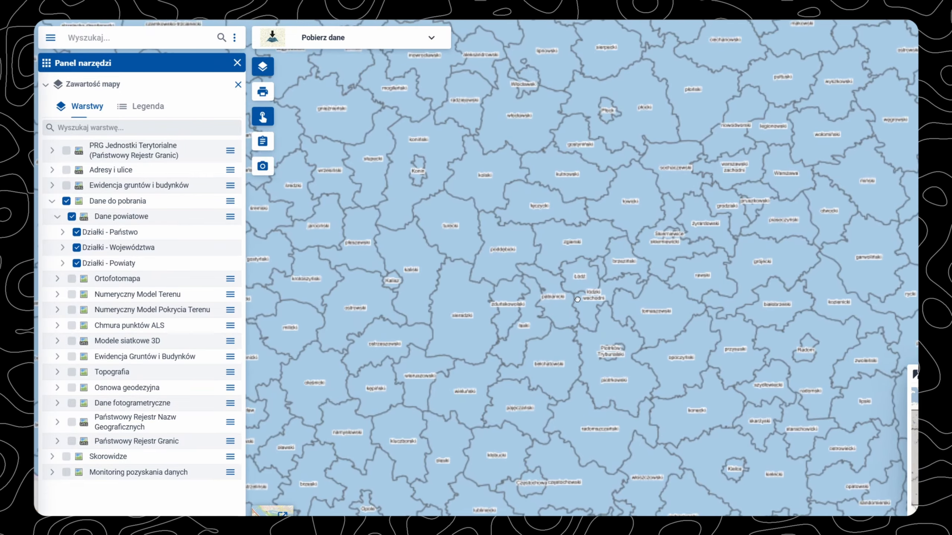
drag(539, 228, 548, 272)
scroll(555, 332, up, 1)
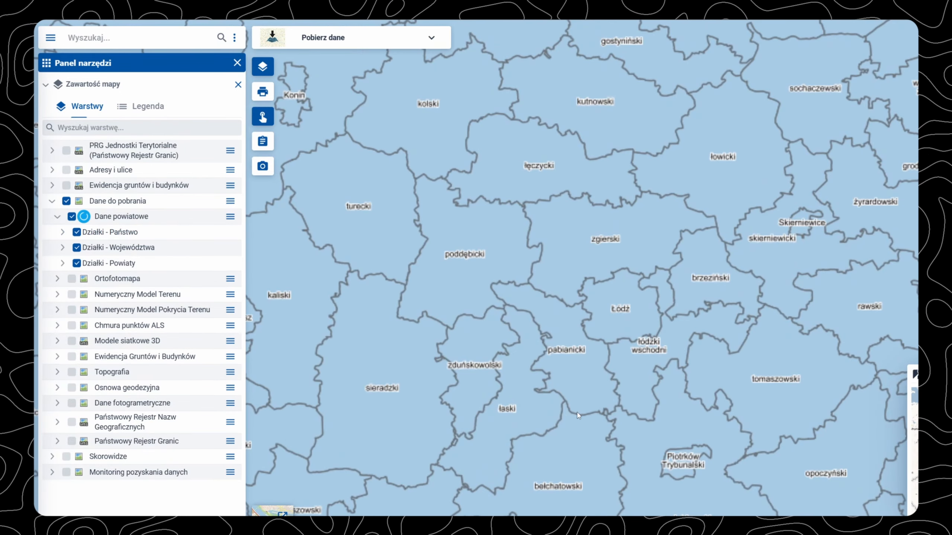
scroll(578, 415, down, 1)
scroll(579, 411, down, 1)
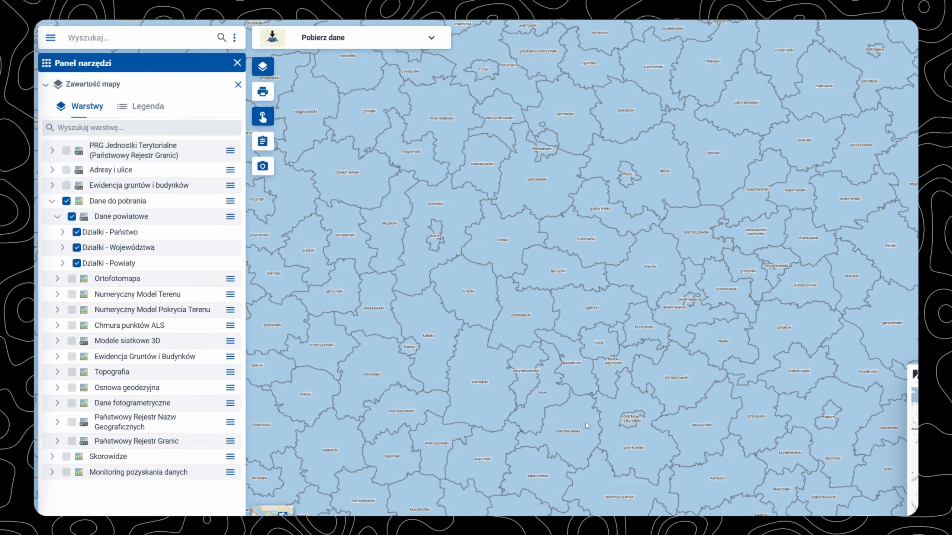
Identify the pabianicki county on the map and examine the parcel downloads offered for the country, the łódzkie voivodeship and the county
click(579, 368)
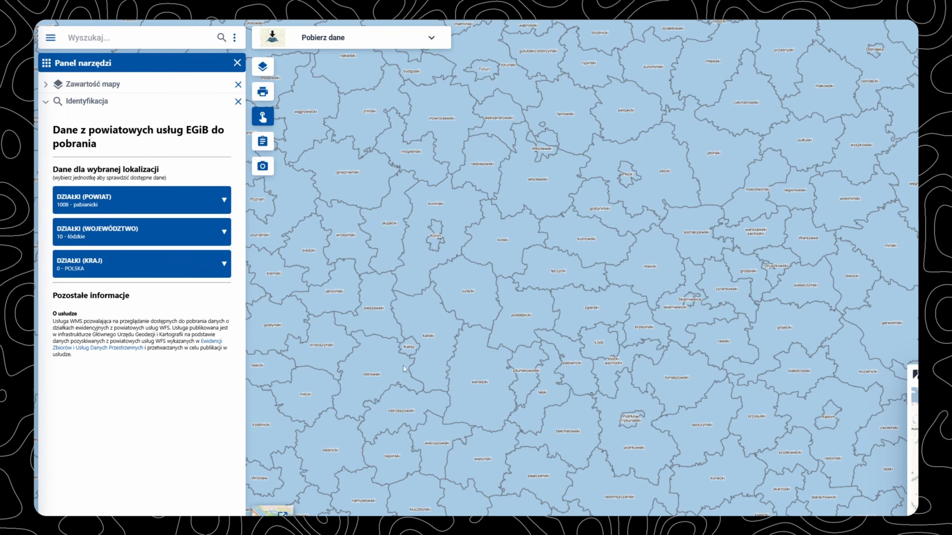
click(212, 264)
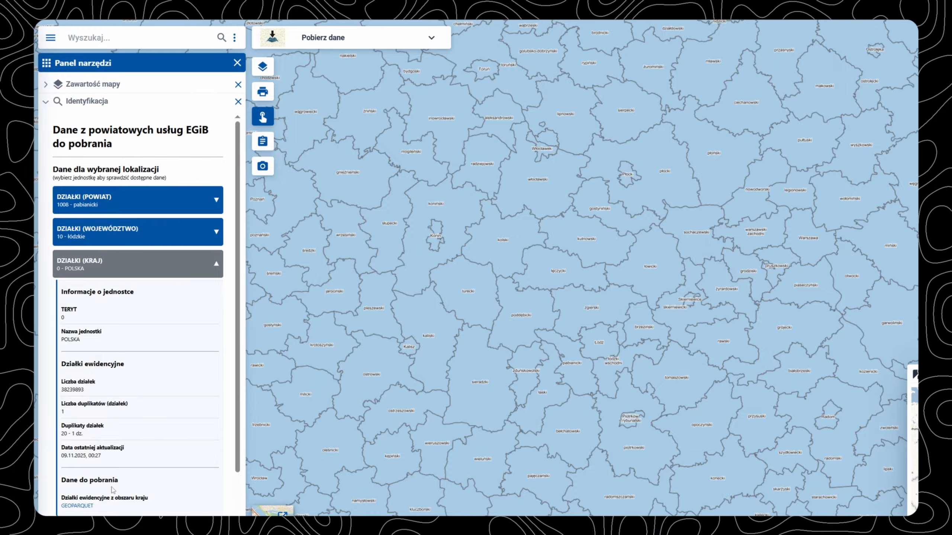
click(212, 232)
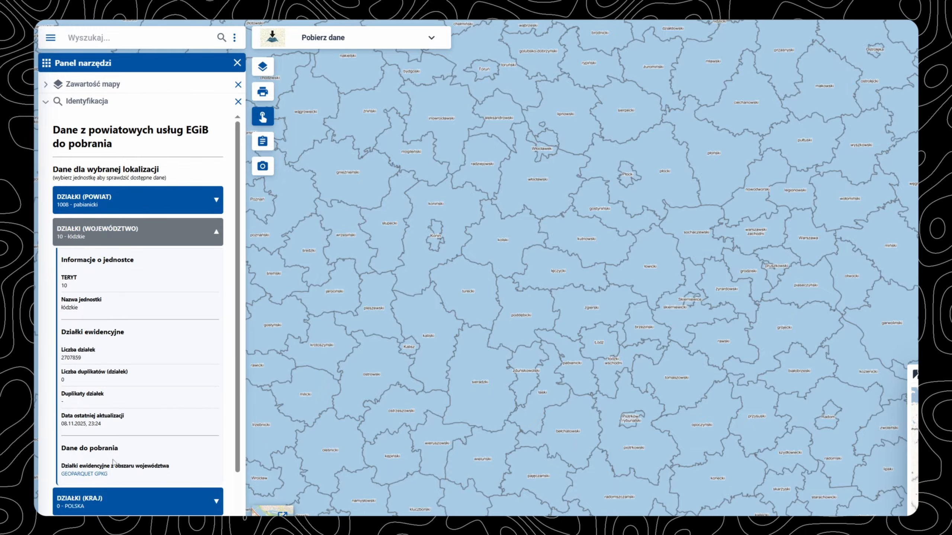
click(215, 198)
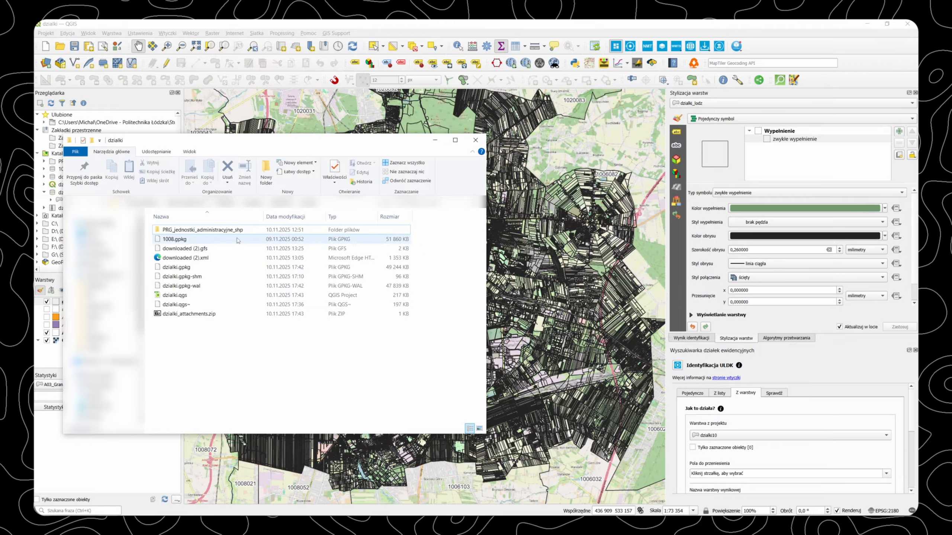
In QGIS, add the dzialki layer from the downloaded 1008.gpkg file to the map and view its coverage southwest of Łódź
click(209, 240)
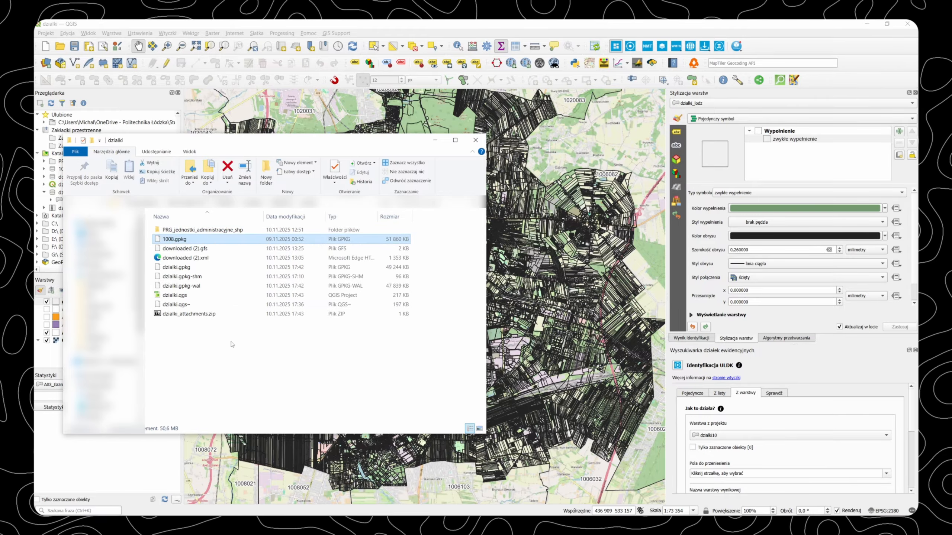
drag(180, 239, 573, 250)
click(435, 140)
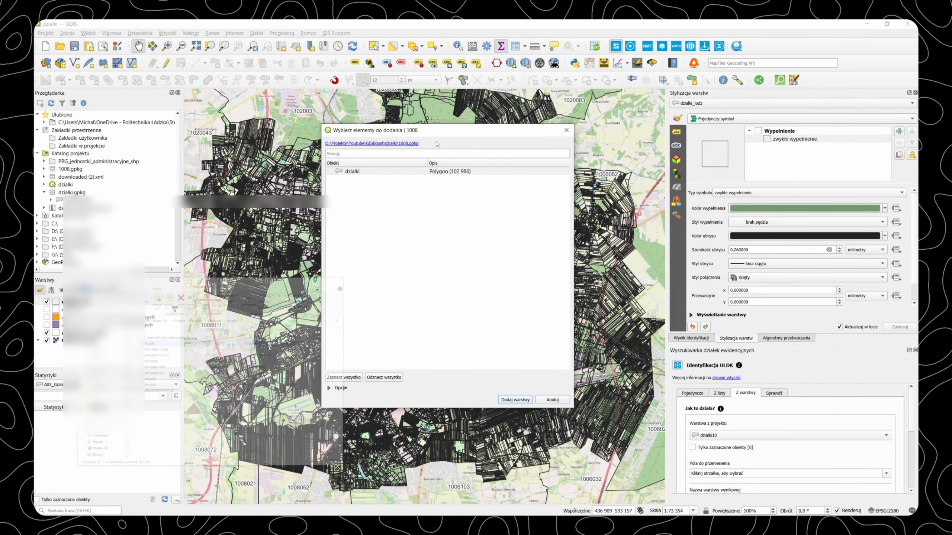
click(518, 401)
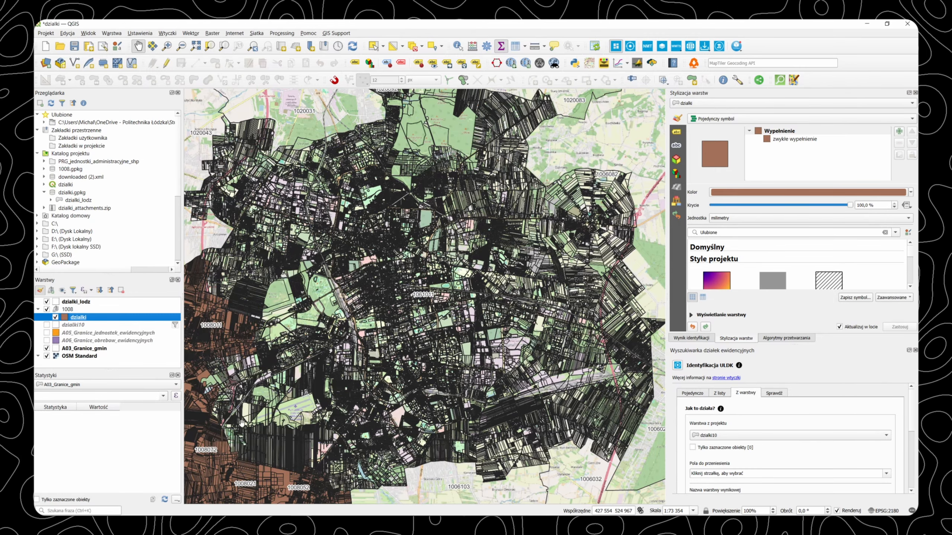
drag(338, 406, 378, 376)
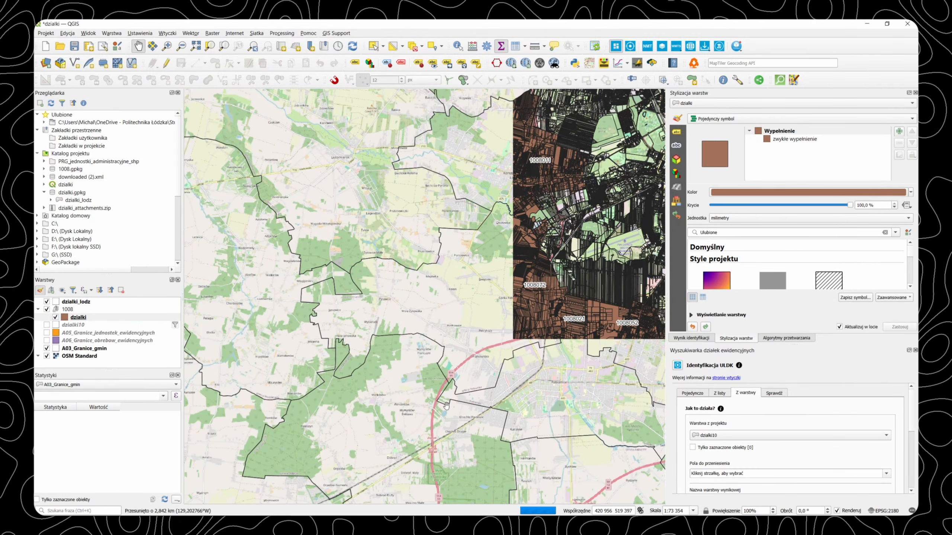
drag(501, 428, 495, 291)
Open the attribute table of the 1008 dzialki layer, widen the id_dzialki column and examine the parcel attributes
click(87, 317)
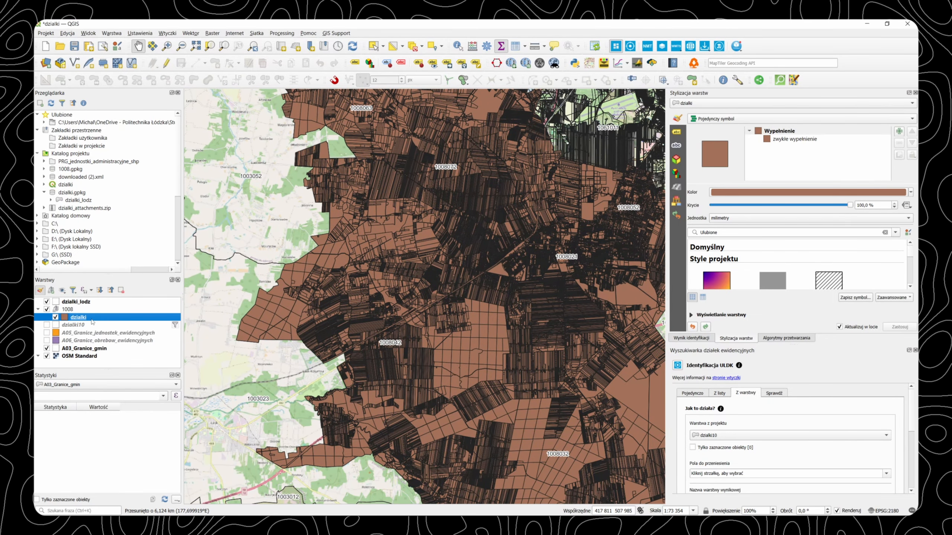
right_click(87, 318)
click(144, 225)
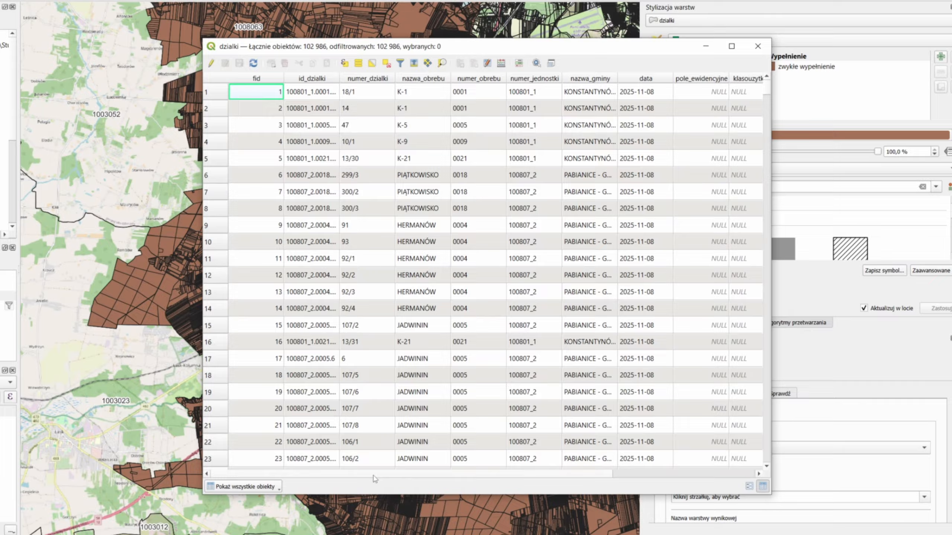
drag(364, 475, 295, 474)
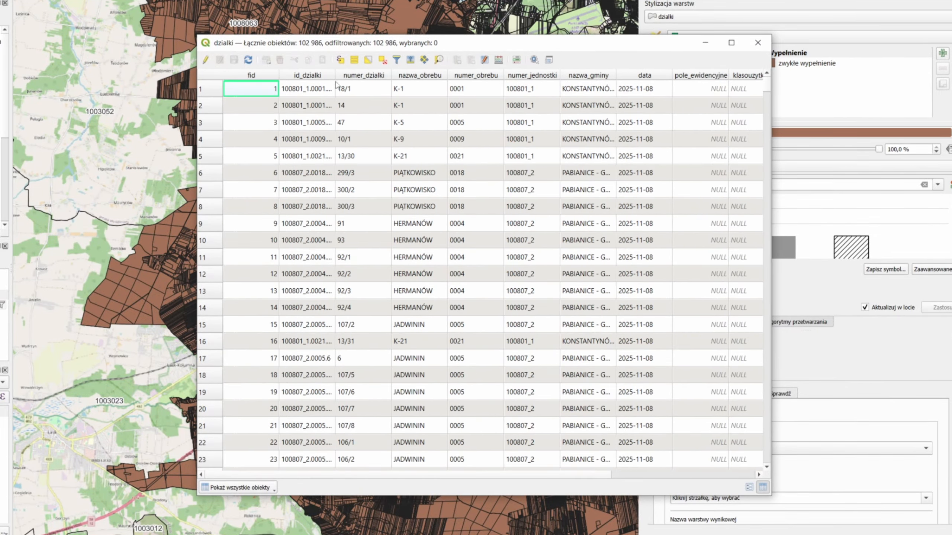
drag(336, 73, 371, 75)
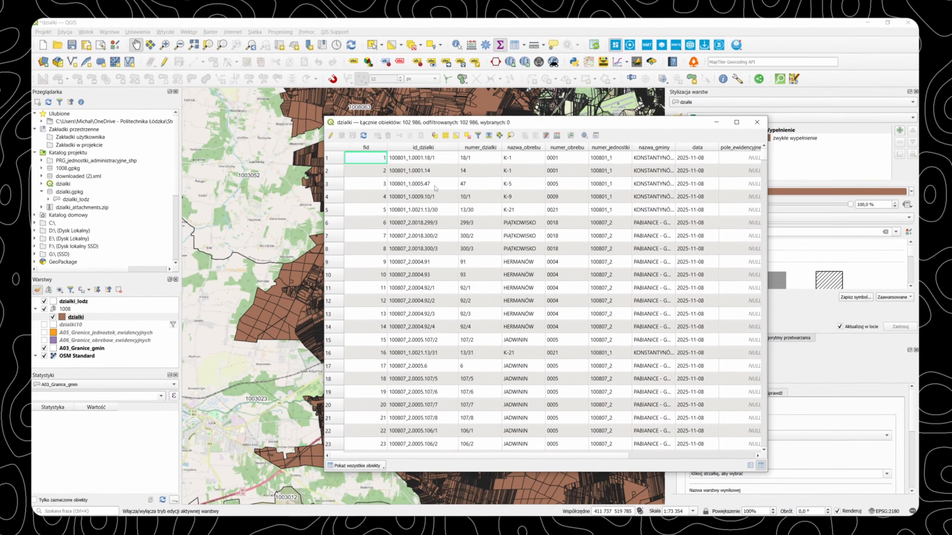
click(431, 159)
click(489, 161)
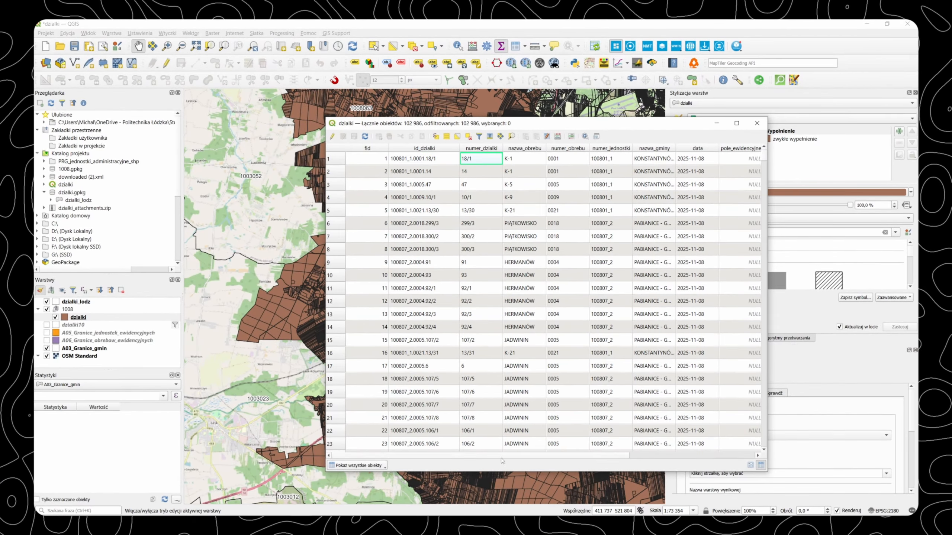
drag(502, 455, 649, 457)
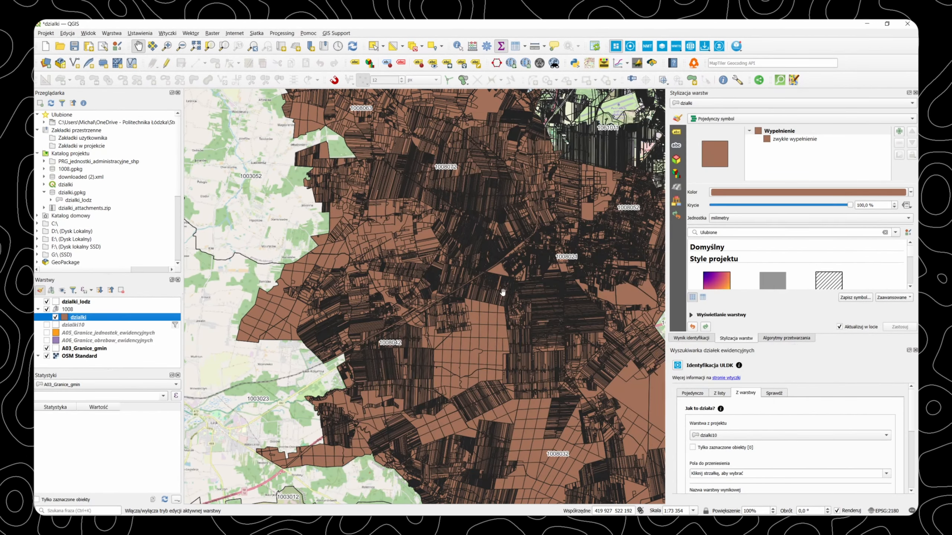
Select a block of parcels in the dzialki layer around the 1008042 municipality label
drag(564, 325, 480, 237)
click(98, 317)
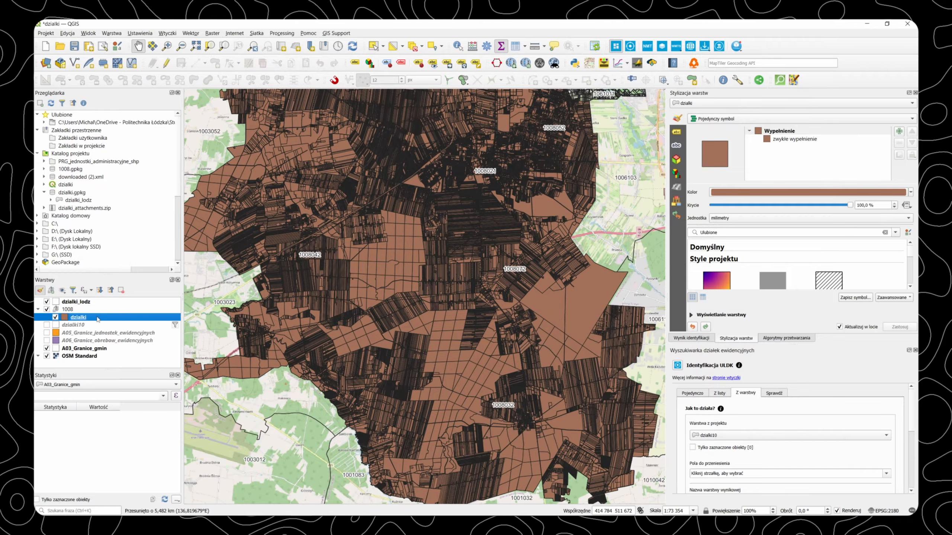
scroll(363, 262, up, 1)
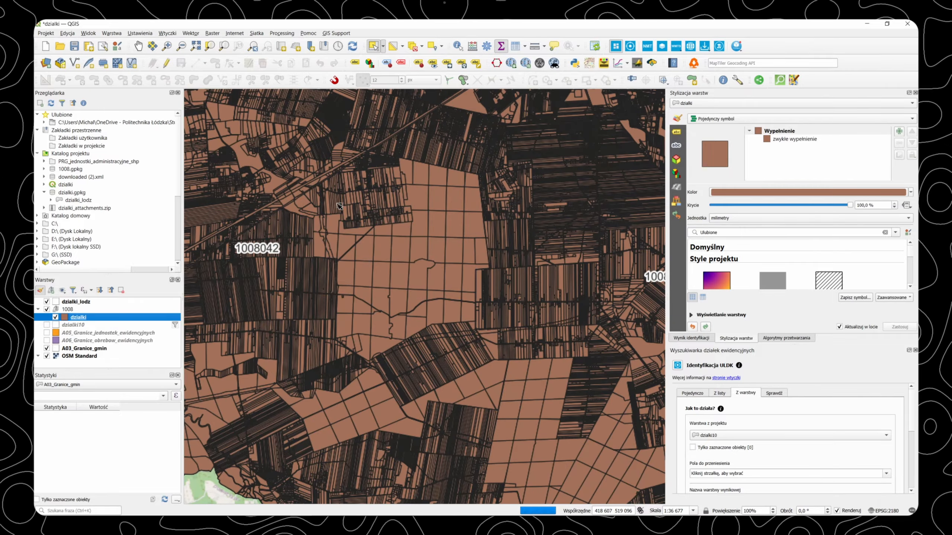
drag(244, 124, 389, 385)
scroll(390, 386, up, 1)
drag(281, 224, 549, 384)
Export only the selected parcels to dzialki.gpkg as layer dzialki_selekcja in EPSG:2180, add it to the map and hide the source dzialki layer
right_click(79, 317)
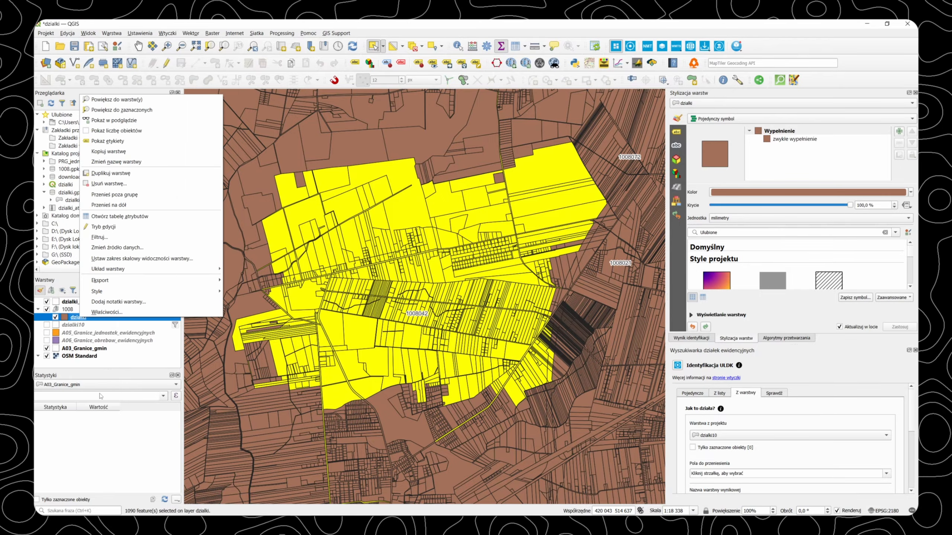
mouse_move(195, 280)
click(255, 291)
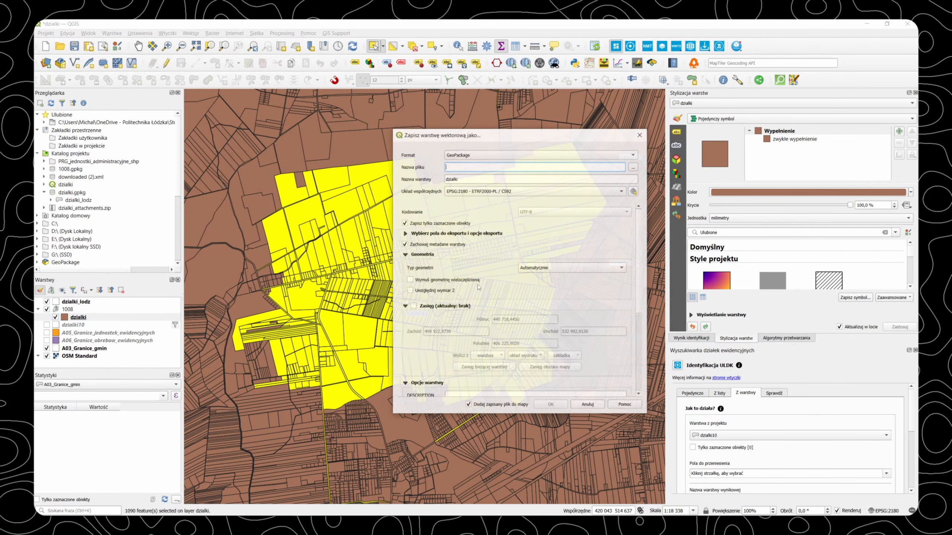
double_click(465, 177)
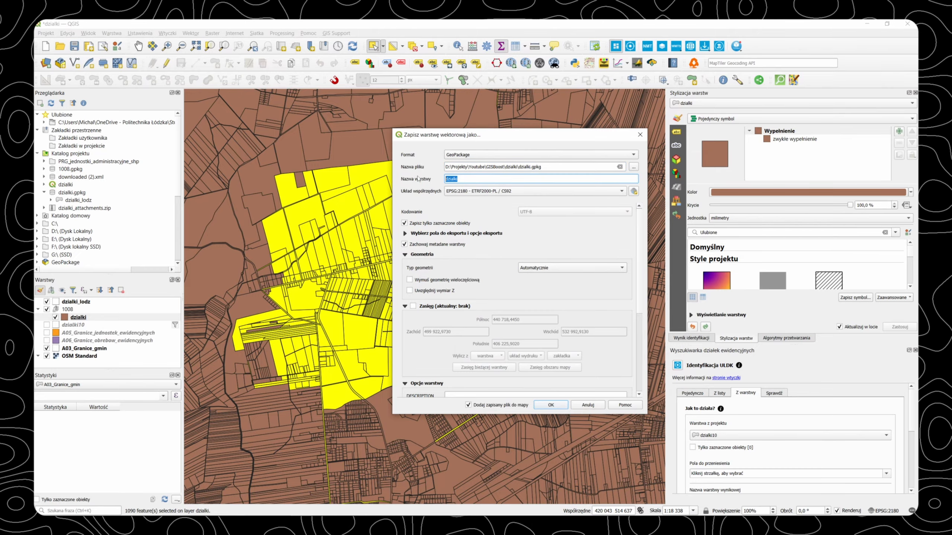
text(_selekcja)
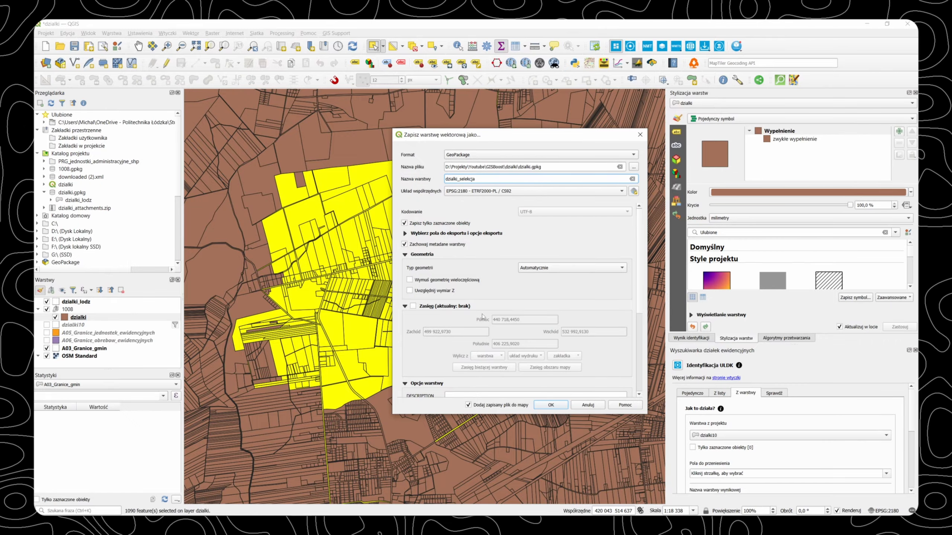
click(551, 405)
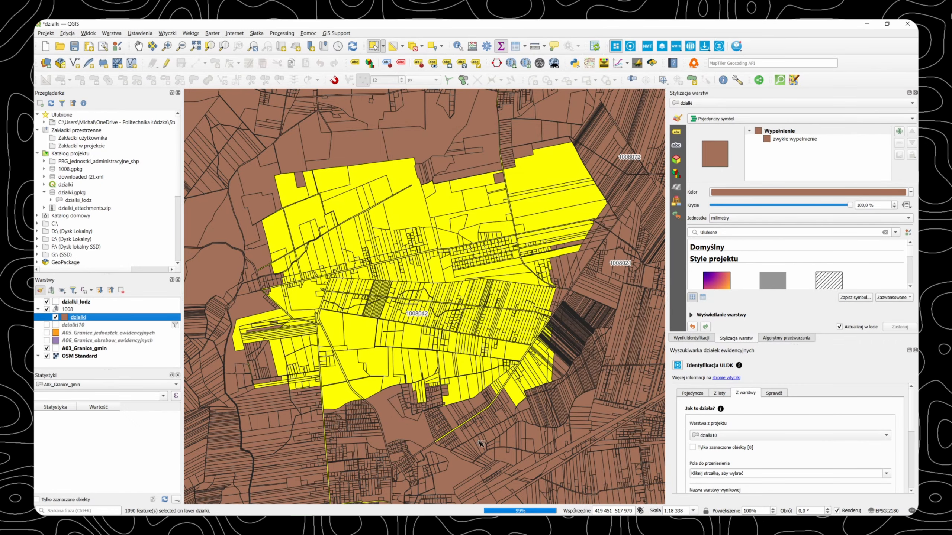
click(55, 324)
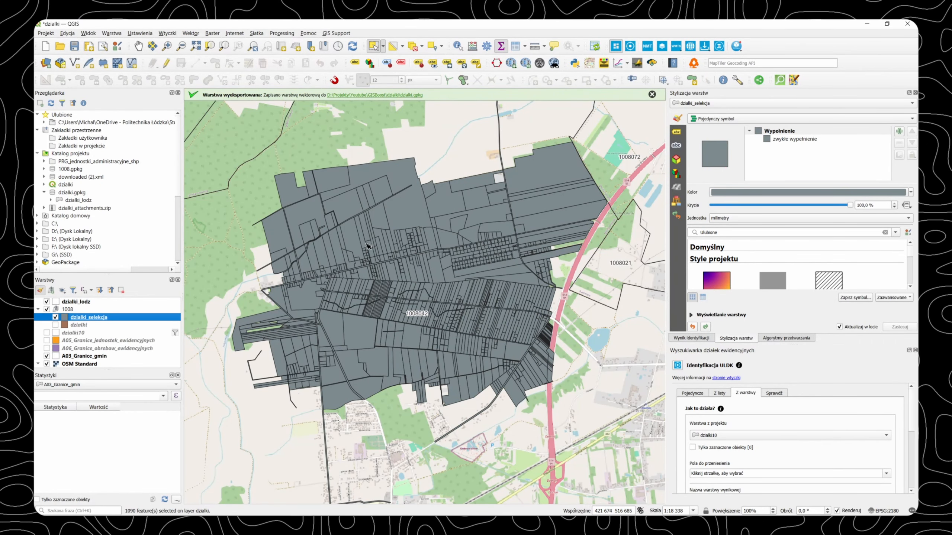
drag(368, 244, 376, 274)
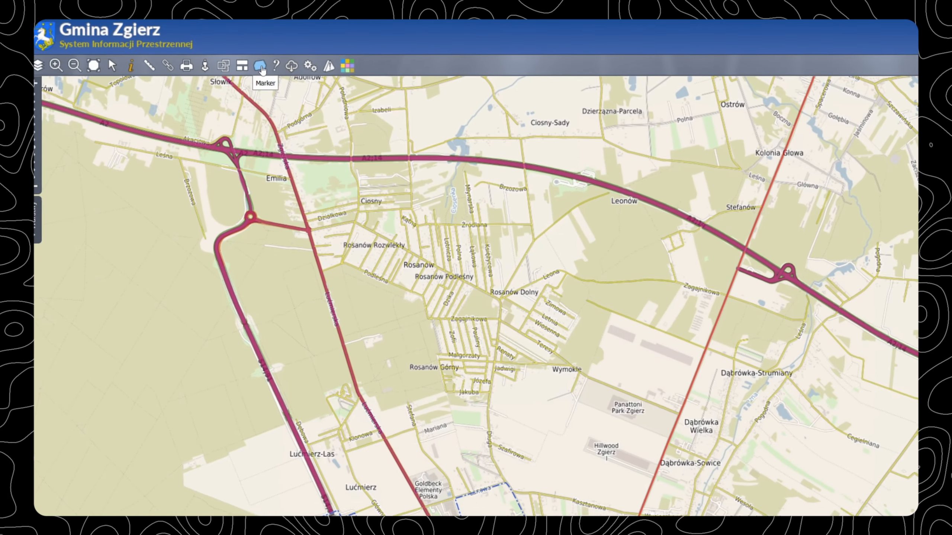
In the Gmina Zgierz spatial information portal, draw a four-sided area marker of about 32.6 ha over Rosanów Dolny and close its dialog
click(260, 67)
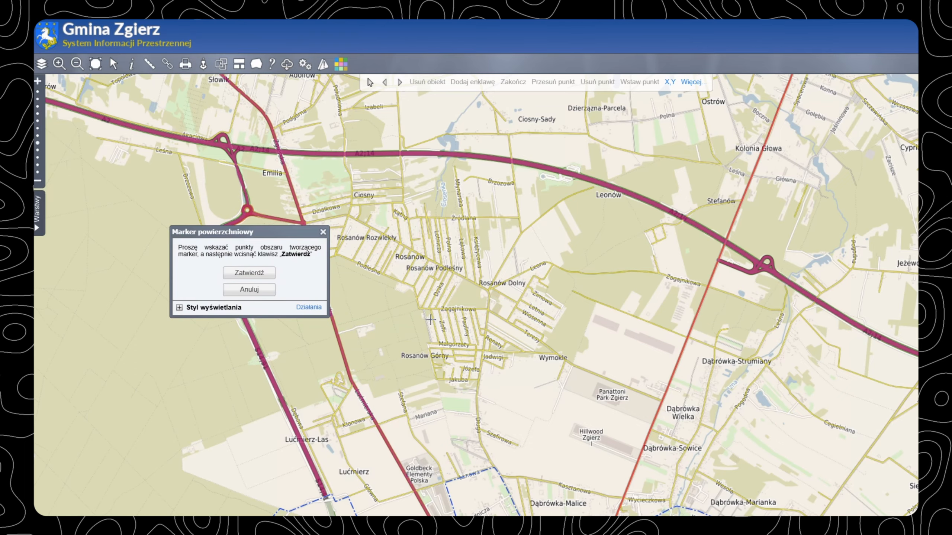
scroll(430, 320, up, 2)
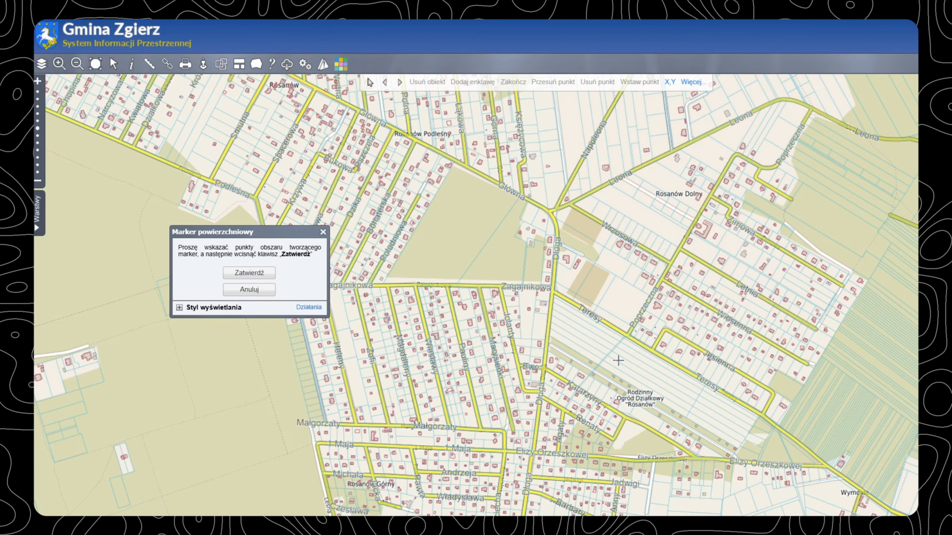
click(606, 187)
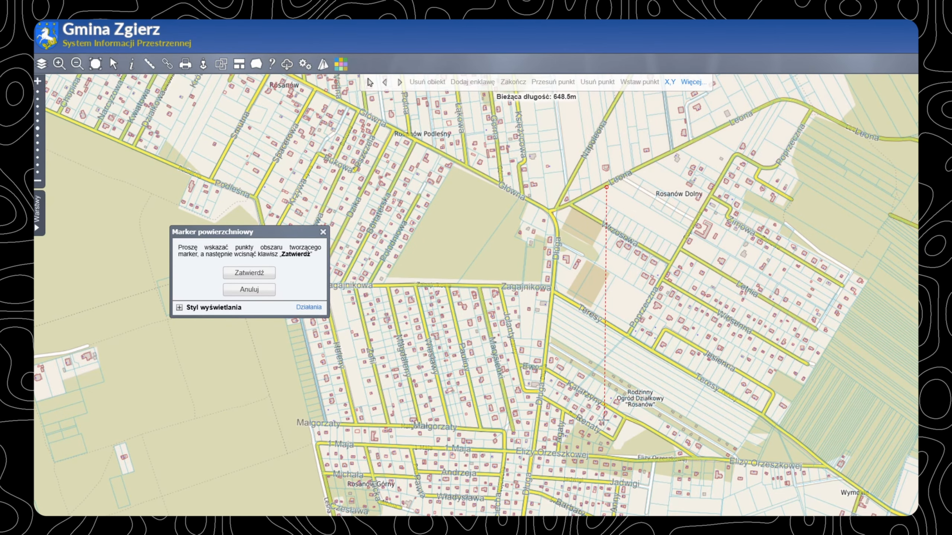
click(604, 420)
click(769, 431)
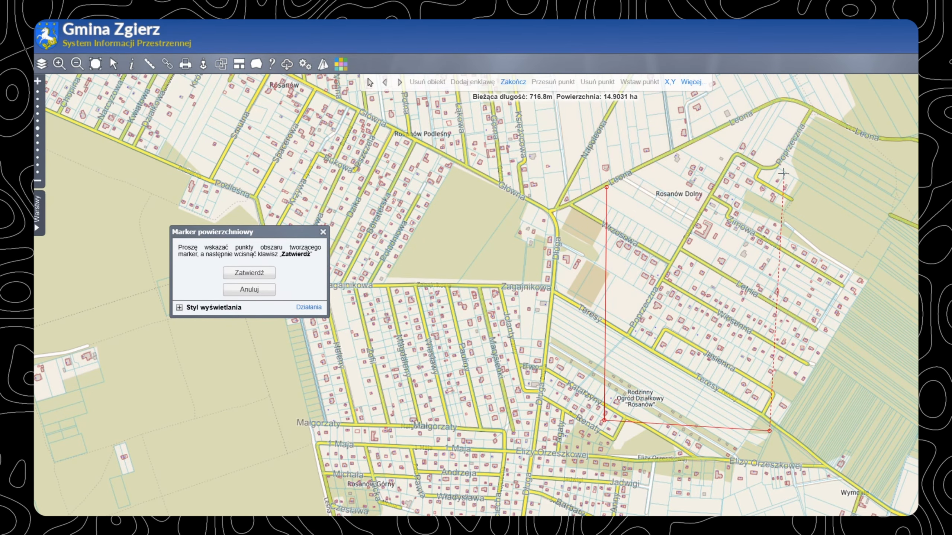
click(783, 171)
click(606, 187)
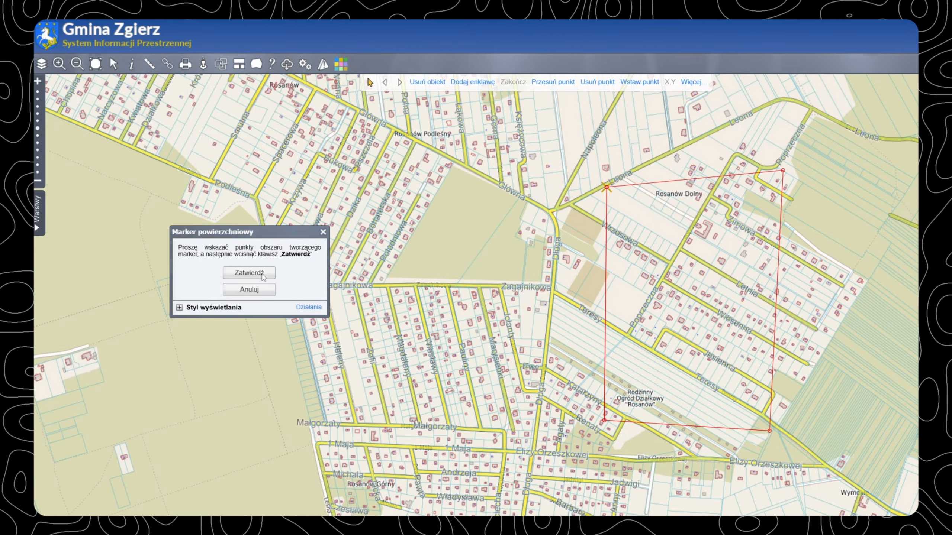
click(262, 276)
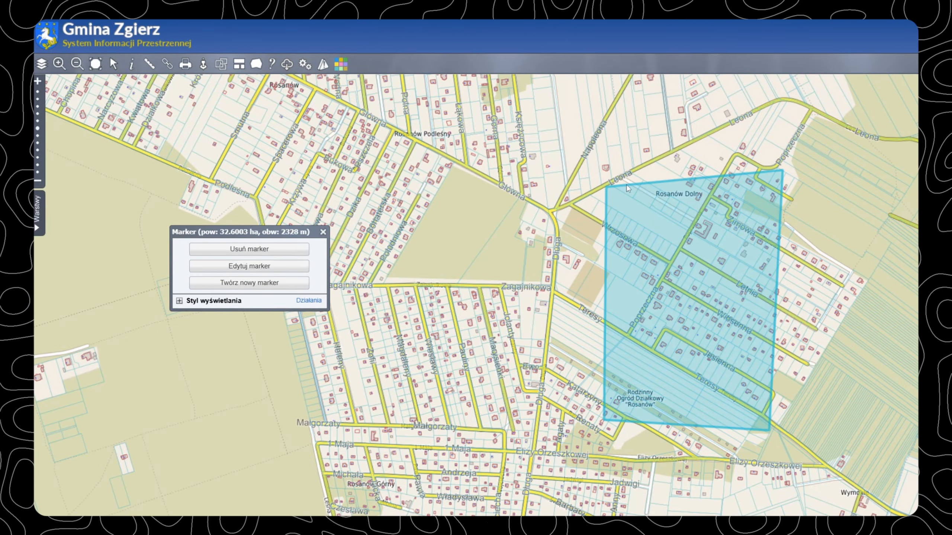
click(322, 232)
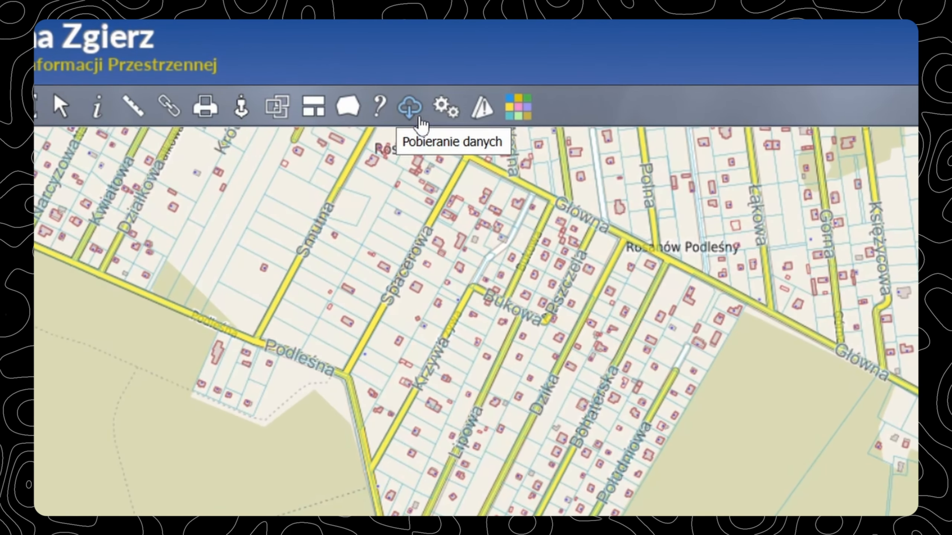
Download the Działki ewidencyjne data for the marked area from the WFS service as GML
click(420, 120)
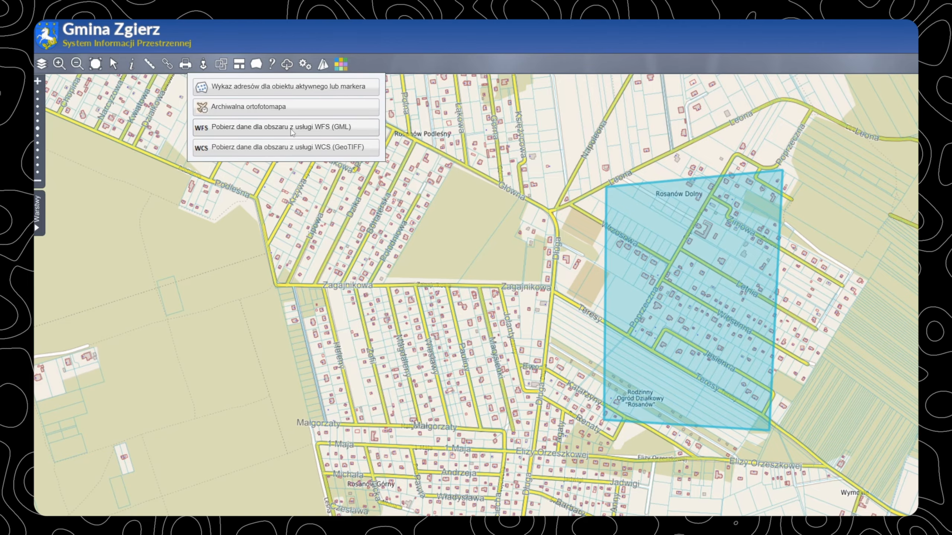
click(291, 132)
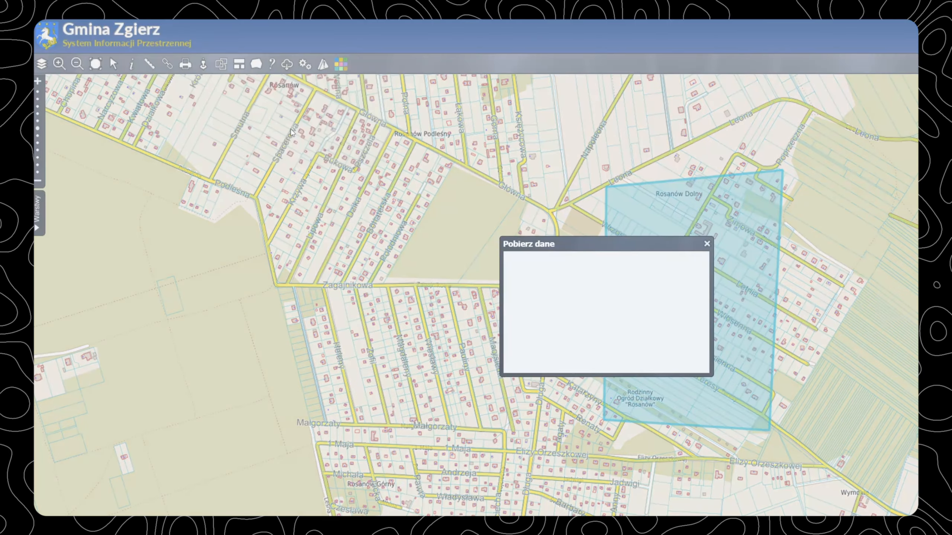
click(555, 272)
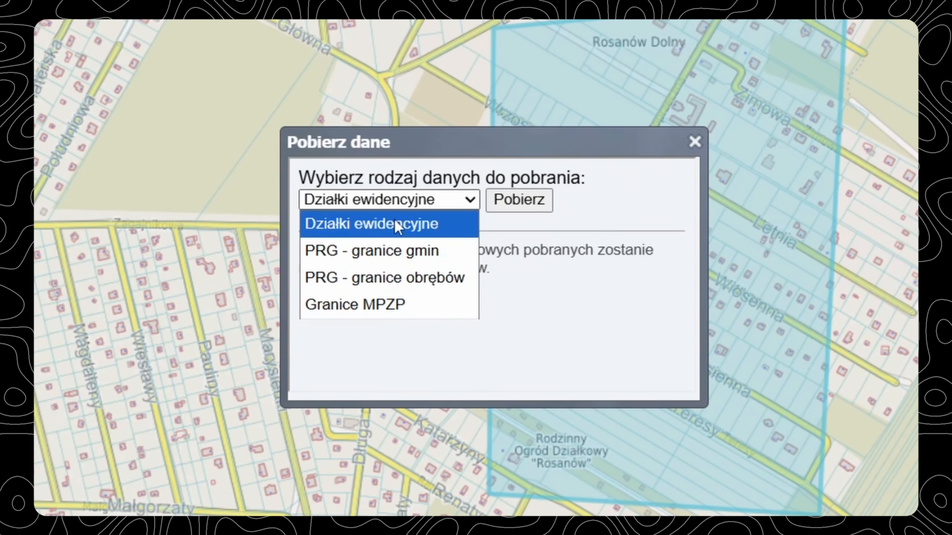
click(371, 226)
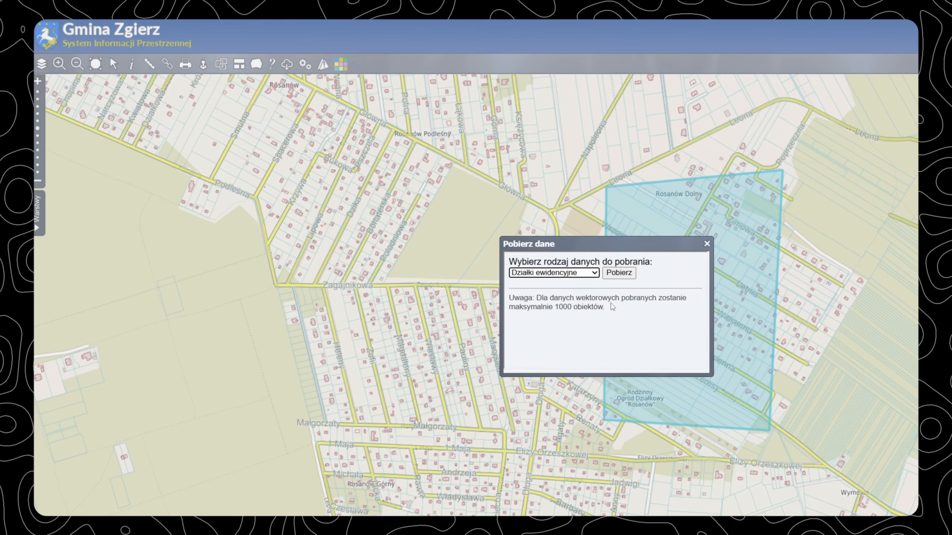
click(619, 273)
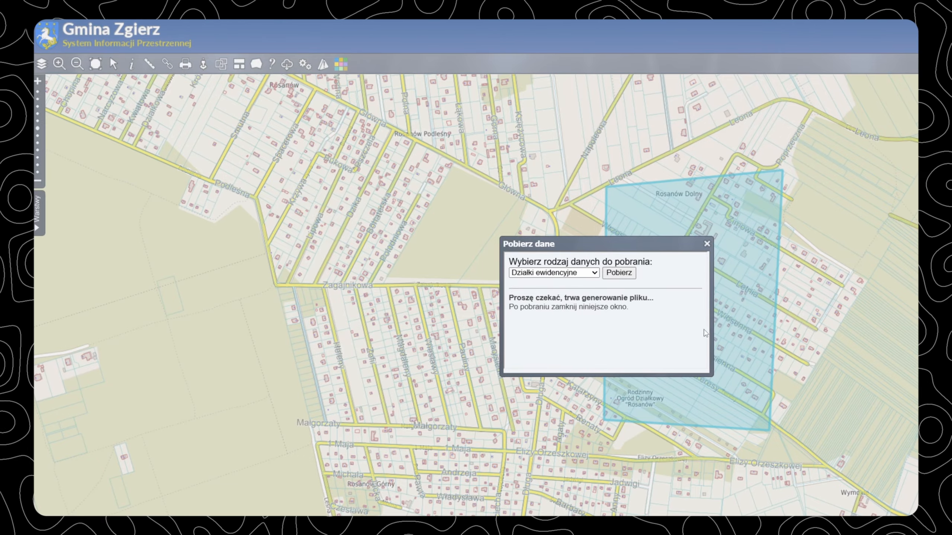
Close the portal's download dialog and add the parcels from downloaded (2).xml to the QGIS project
click(708, 244)
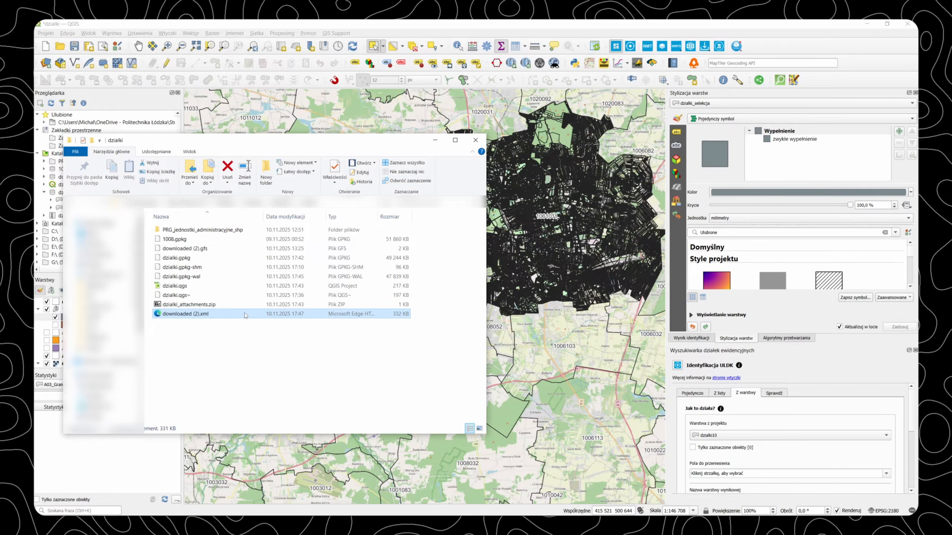
click(435, 140)
click(115, 319)
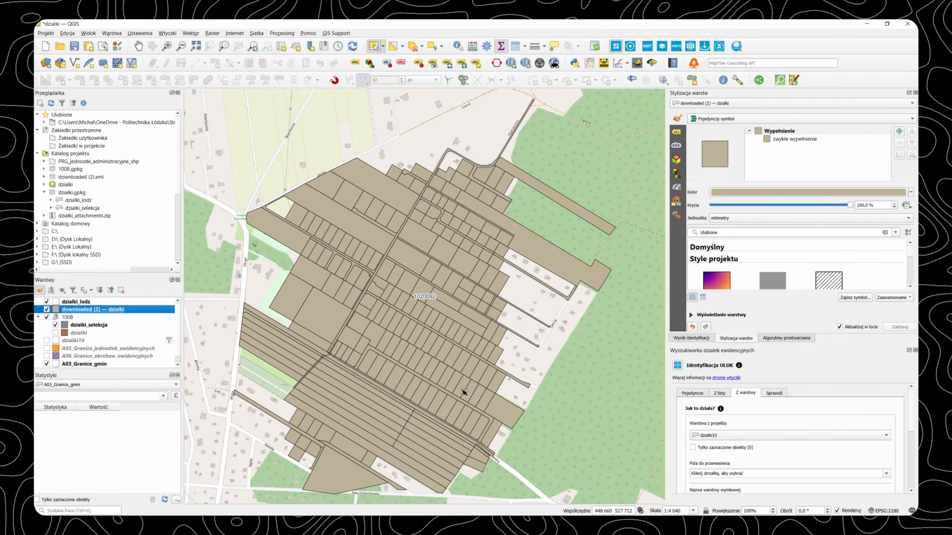
Examine the parcel number and precinct attributes in the downloaded (2) — dzialki attribute table, and close it
right_click(115, 313)
click(145, 217)
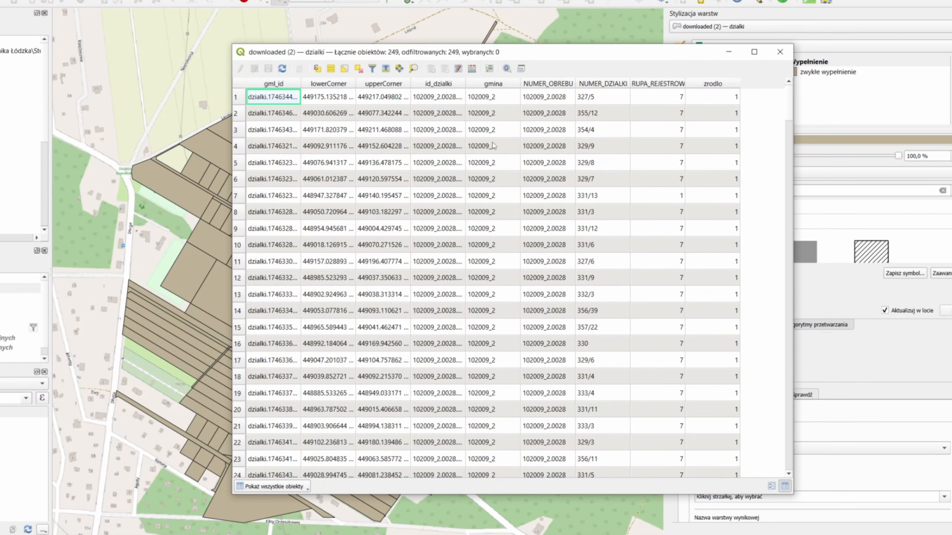
drag(576, 83, 582, 83)
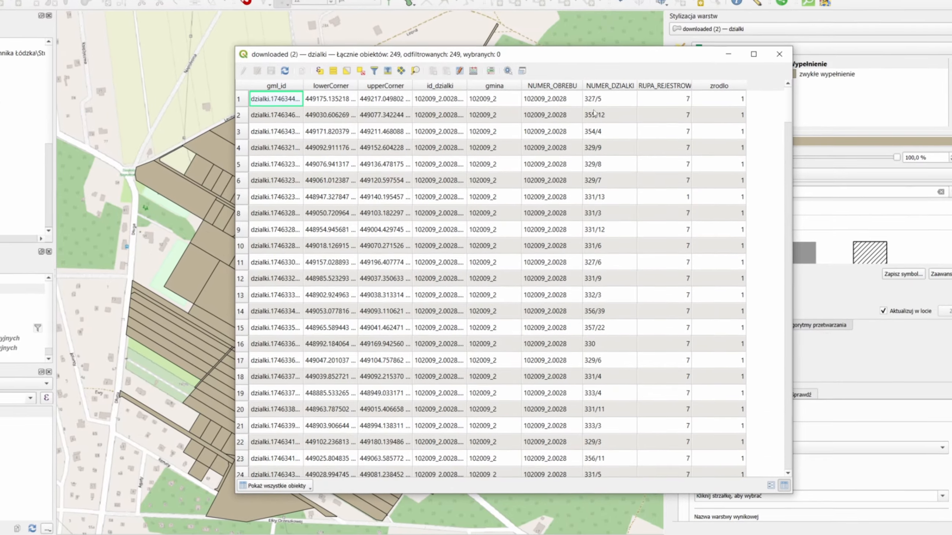
click(762, 122)
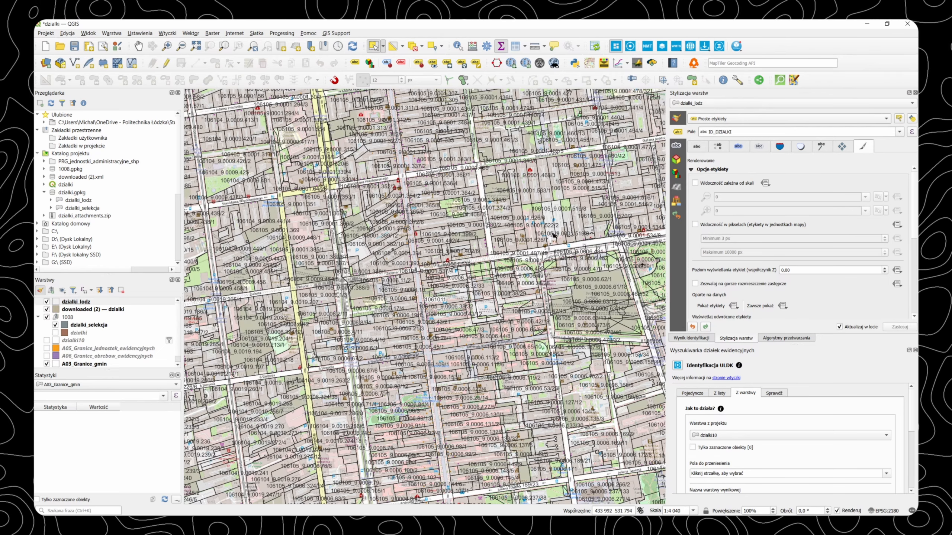
Set the dzialki_lodz label expression to regexp_replace("ID_DZIALKI", '^.*\\.', '') from the recently used expressions
click(911, 132)
double_click(595, 302)
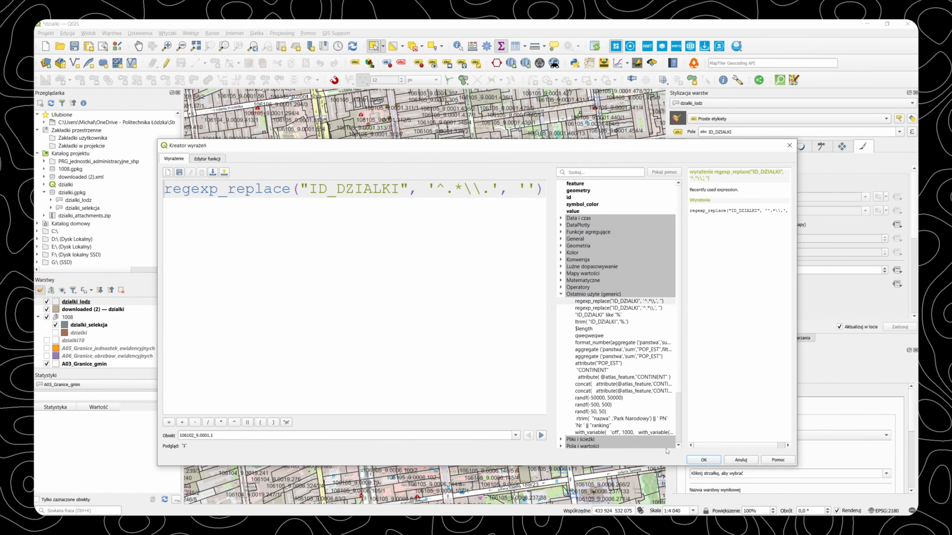
click(695, 460)
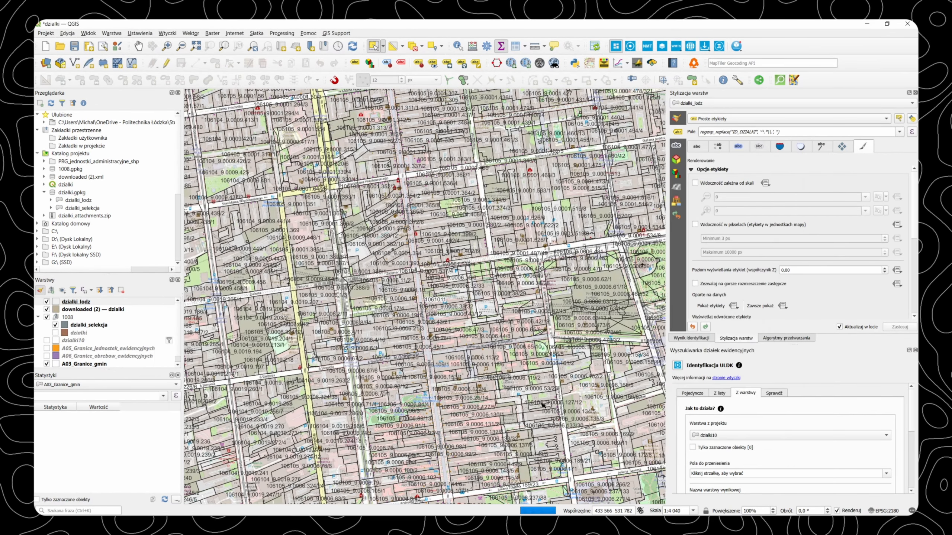
Check the full ID_DZIALKI values in the dzialki_lodz attribute table, widening that column, and return to the labelled map
right_click(84, 302)
click(111, 410)
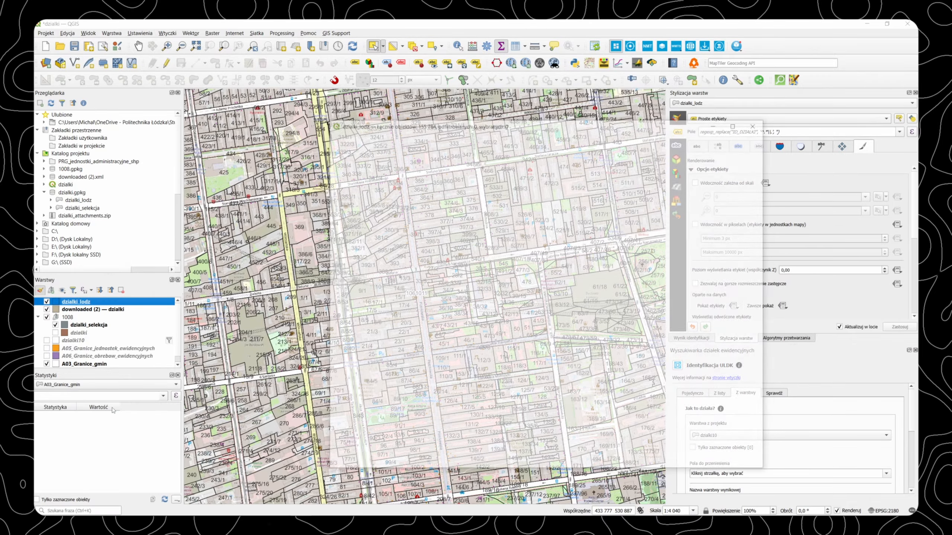
drag(453, 148, 485, 148)
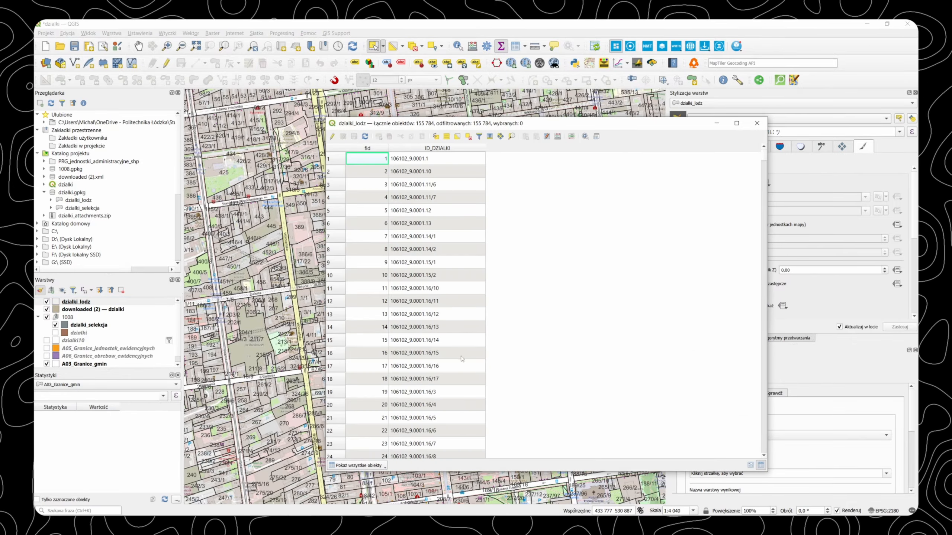
click(764, 128)
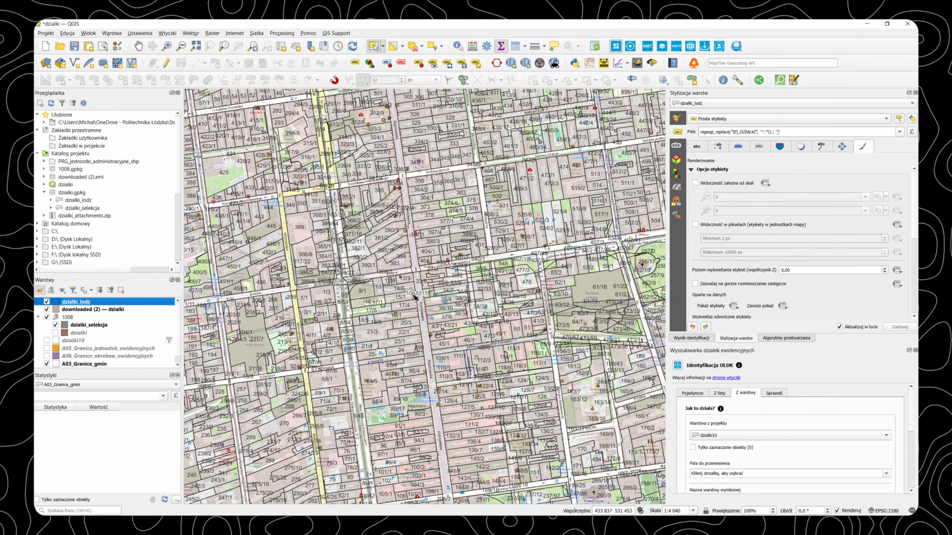
scroll(409, 311, up, 1)
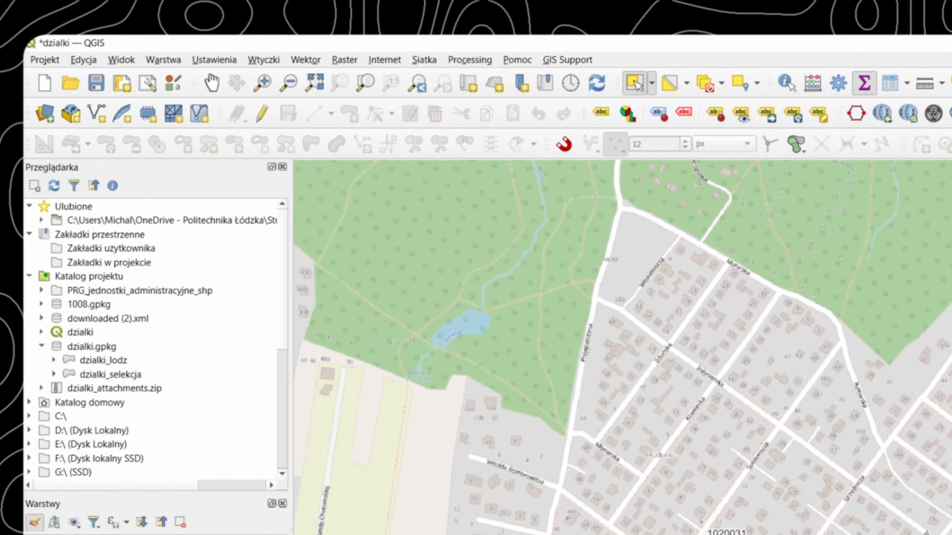
Look up the Wtyczka GIS Support plugin in the plugin manager using the search term wtyczka, and close the manager
click(264, 60)
click(282, 79)
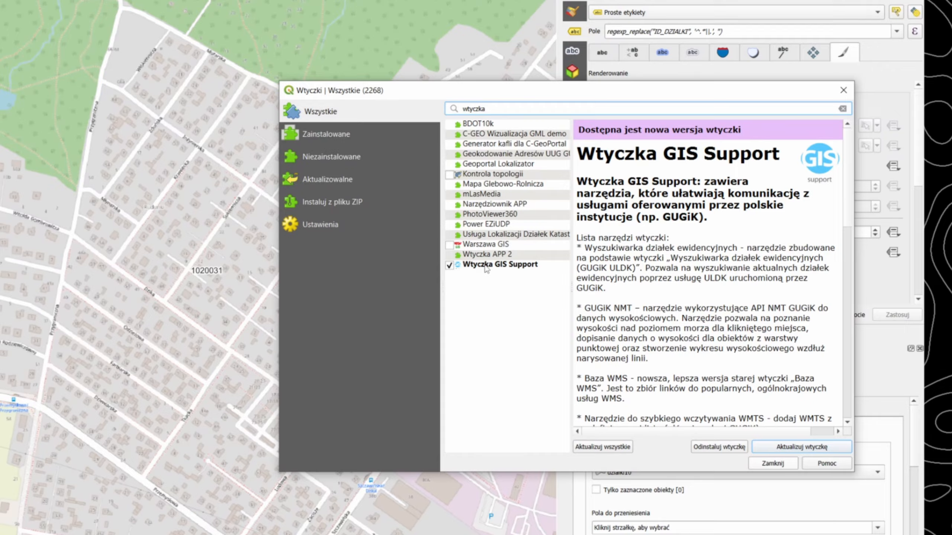
click(484, 266)
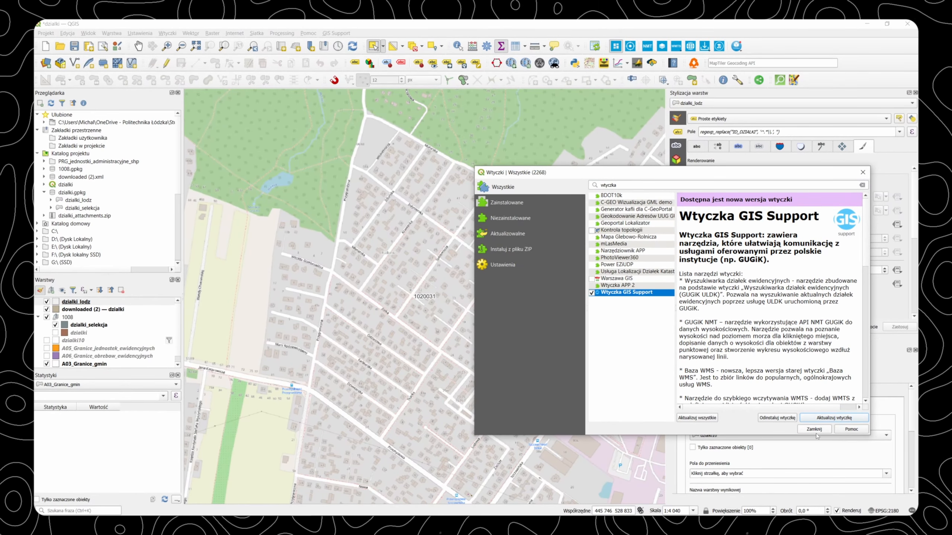
click(815, 430)
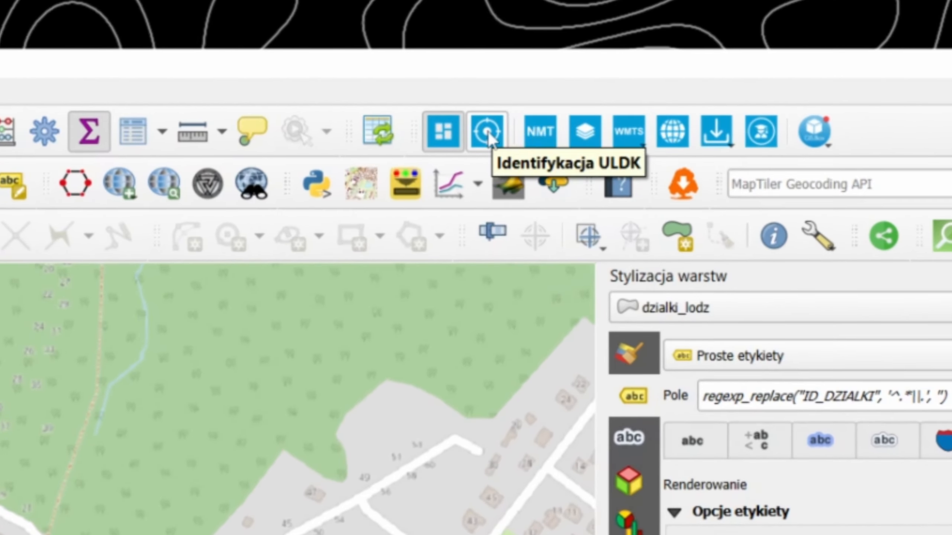
Use Identyfikacja ULDK to fetch seven individual parcels along the northwest side of Sukiennicza street
click(488, 132)
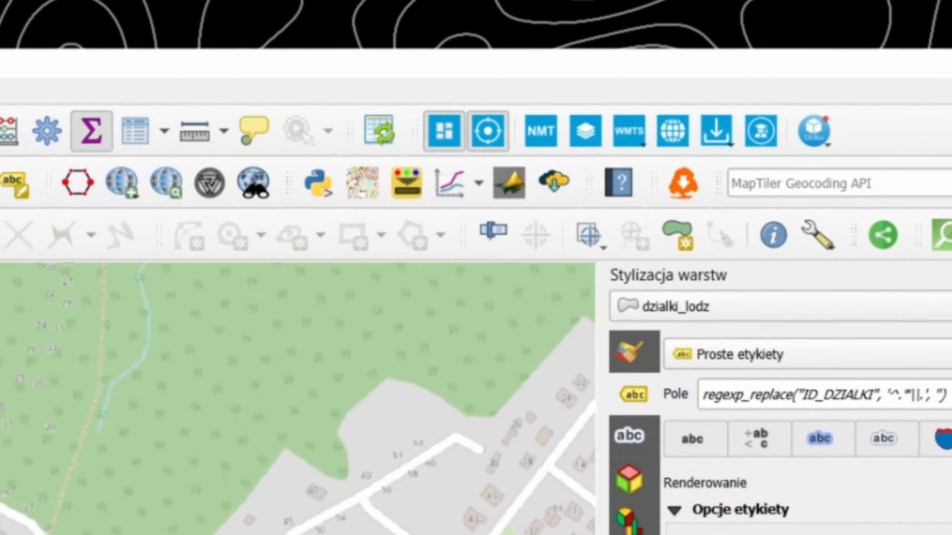
scroll(219, 464, up, 2)
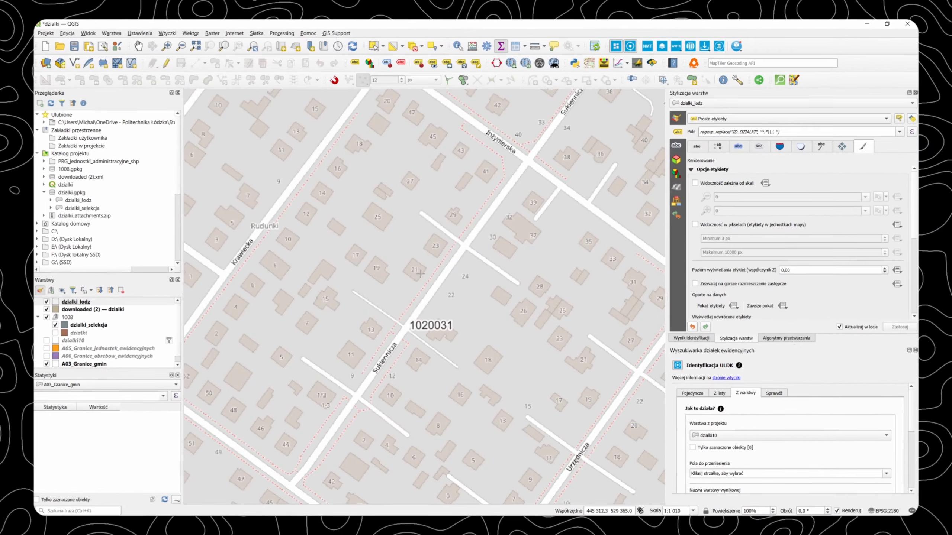
click(431, 246)
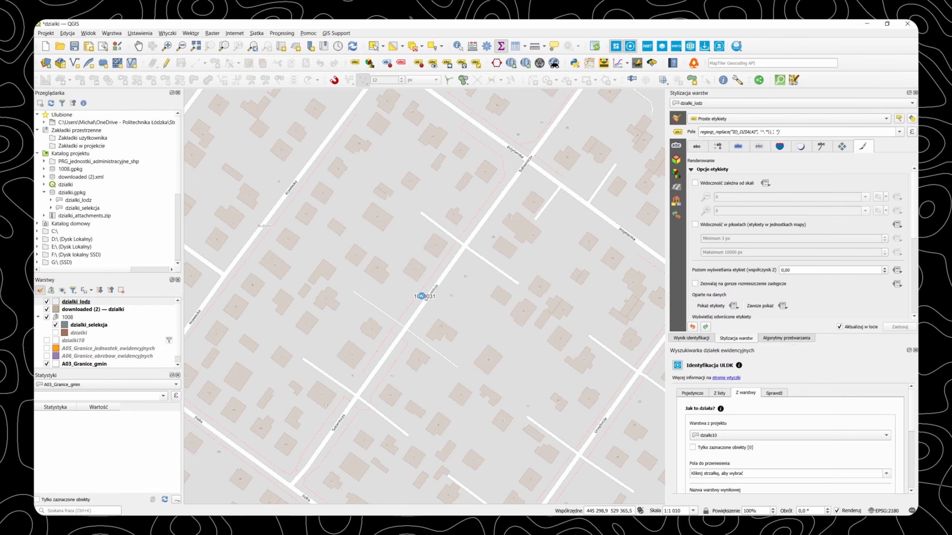
click(395, 300)
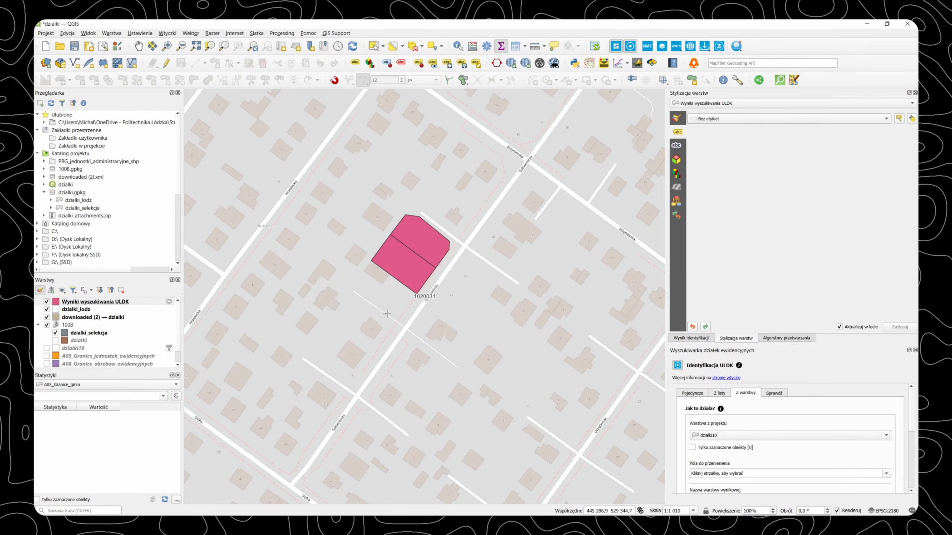
click(369, 325)
click(344, 358)
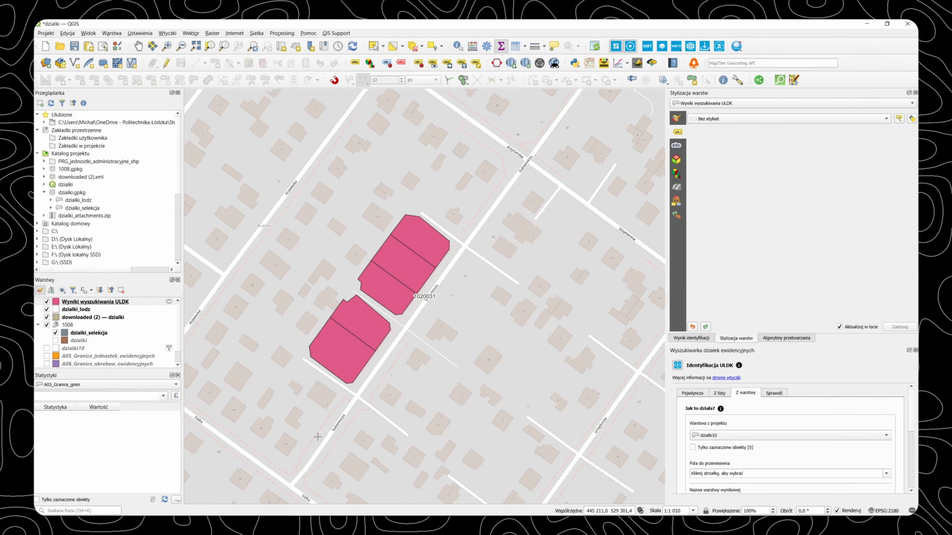
scroll(246, 326, down, 1)
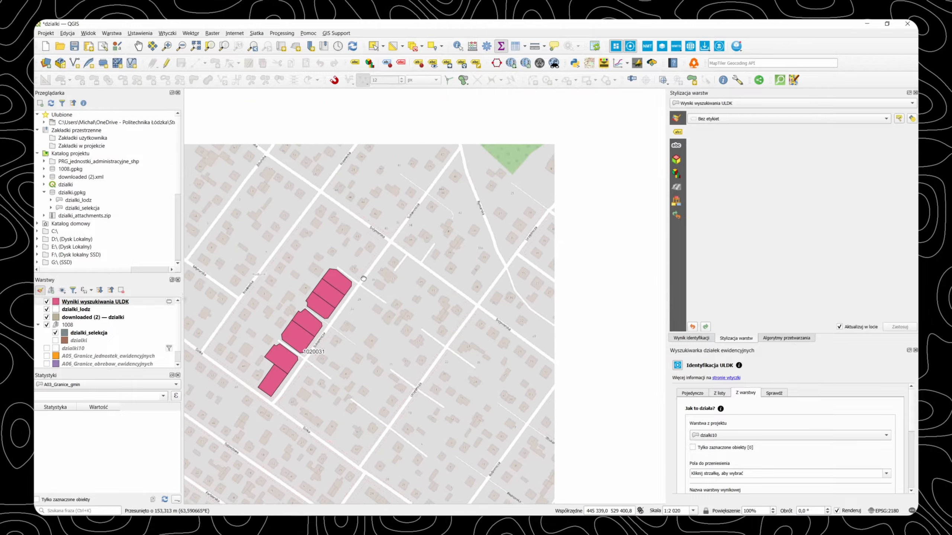
drag(246, 325, 321, 267)
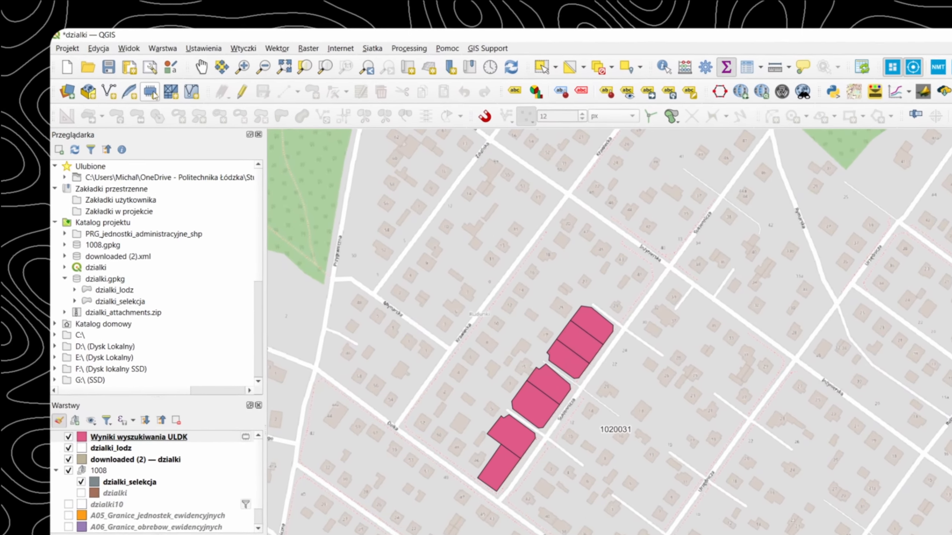
Create the temporary layer Nowa warstwa tymczasowa with Poligon geometry and choose its coordinate system
click(151, 91)
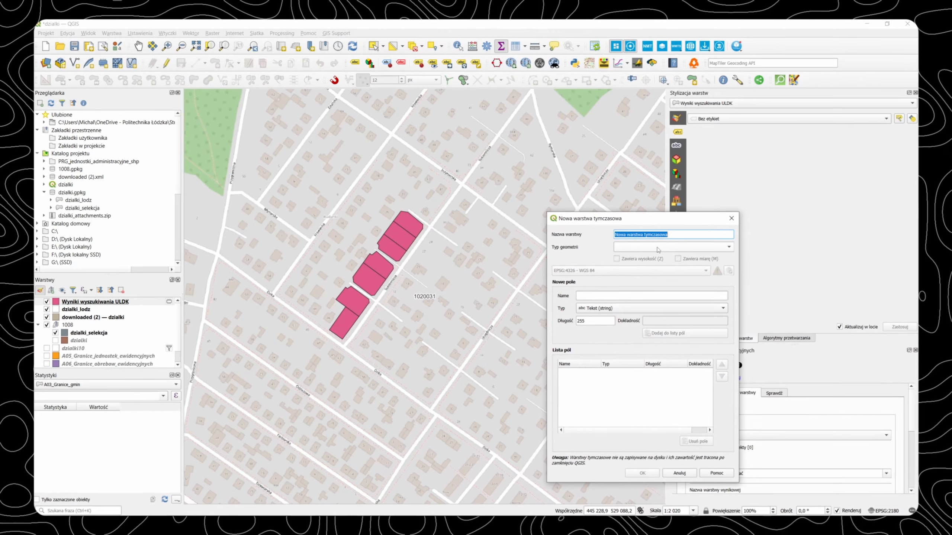
click(933, 361)
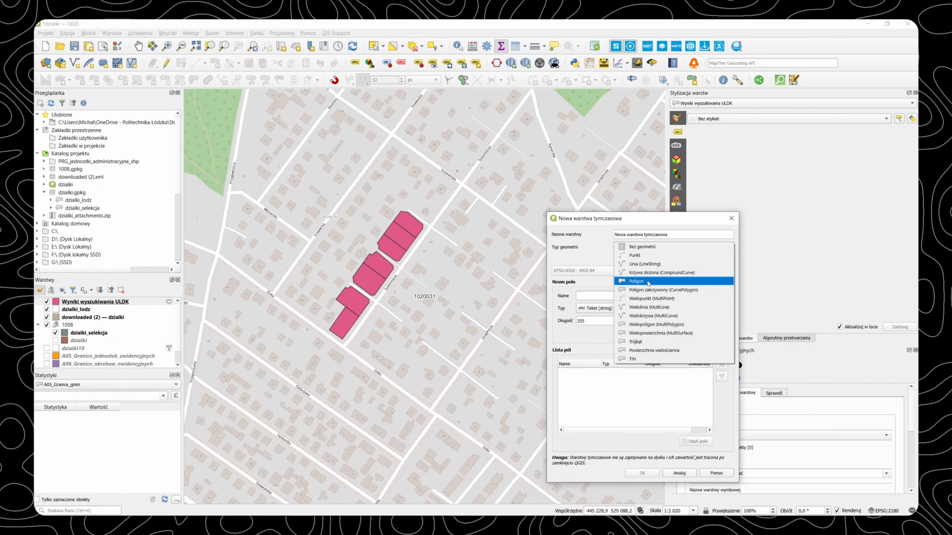
click(653, 281)
click(652, 270)
click(653, 287)
click(635, 475)
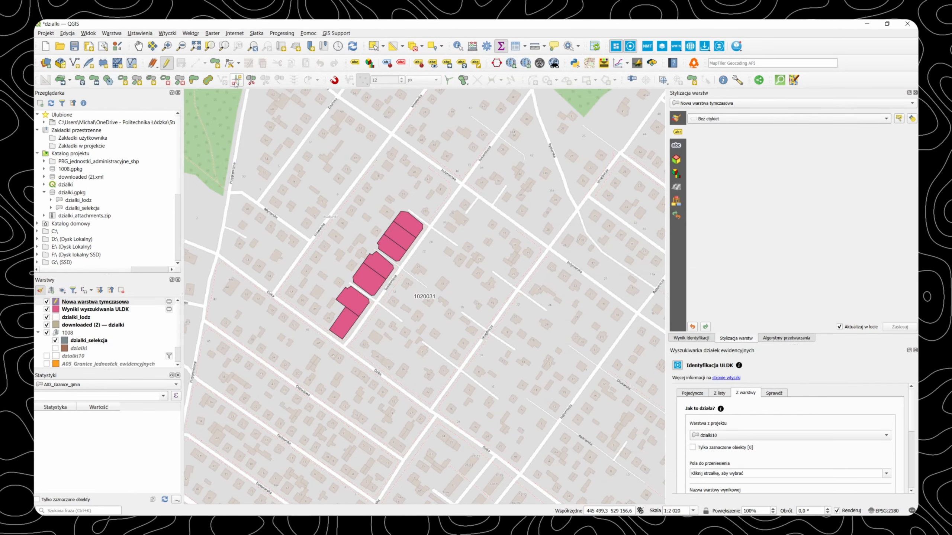
Draw a four-sided polygon in the temporary layer over the block between Sukiennicza and Urzędnicza streets
click(214, 64)
click(371, 327)
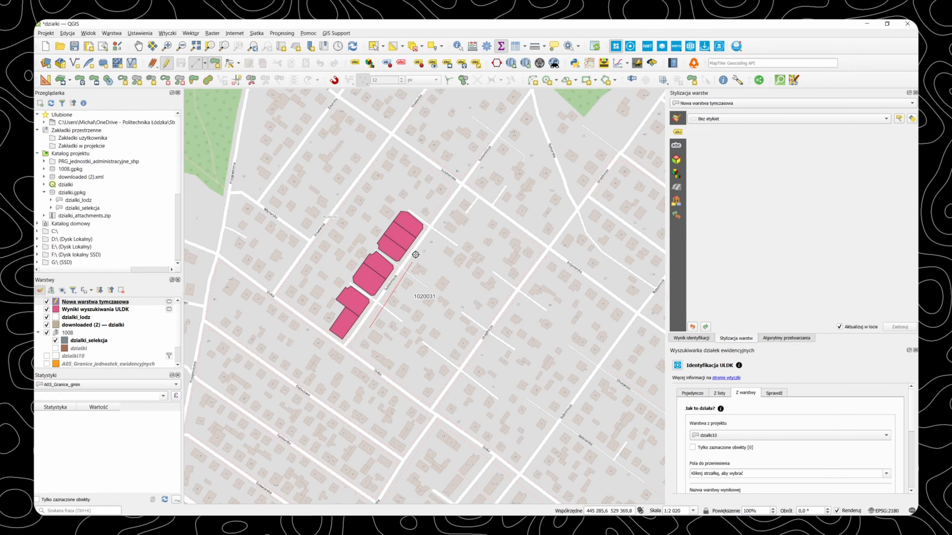
click(435, 238)
click(508, 289)
click(440, 390)
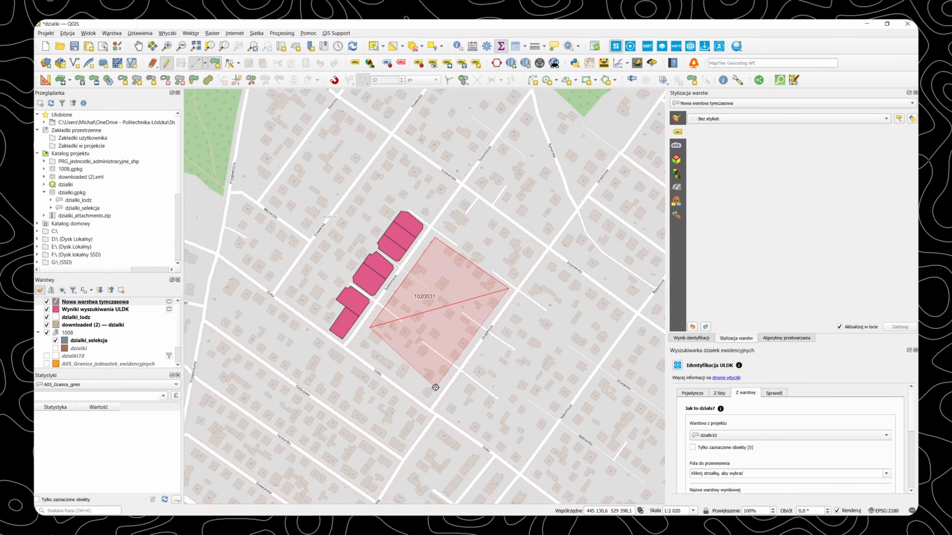
right_click(440, 390)
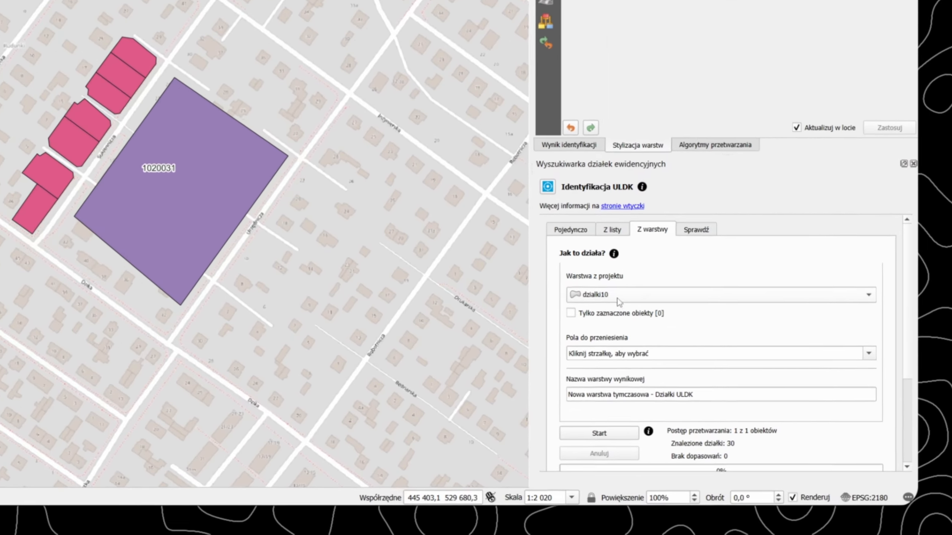
Save the Nowa warstwa tymczasowa edits while fetching its ULDK parcels by layer, and move the polygon layer above the fetched parcels
click(722, 379)
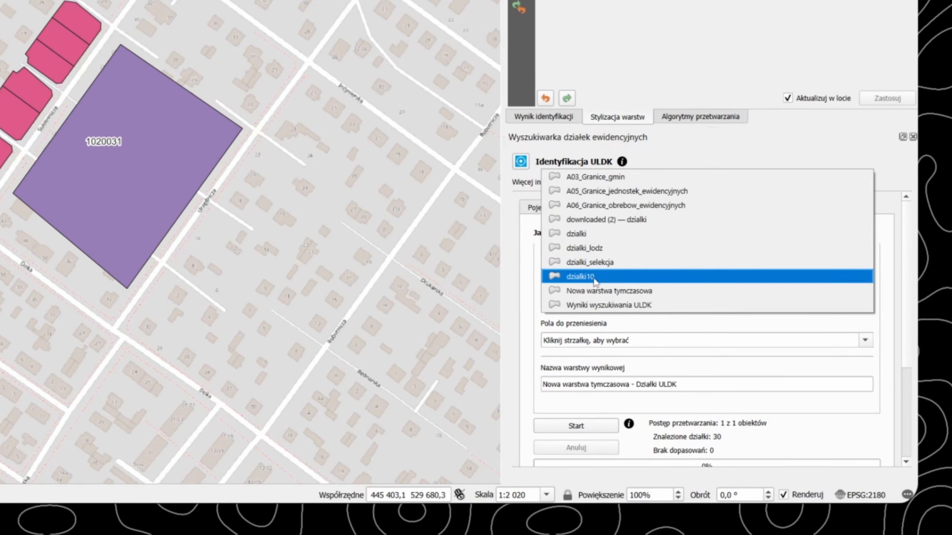
click(584, 291)
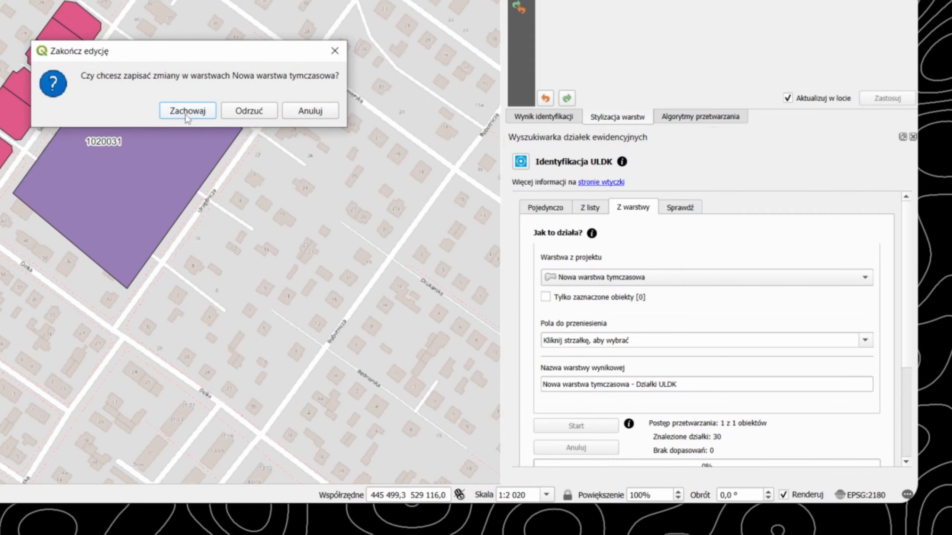
click(185, 112)
click(577, 427)
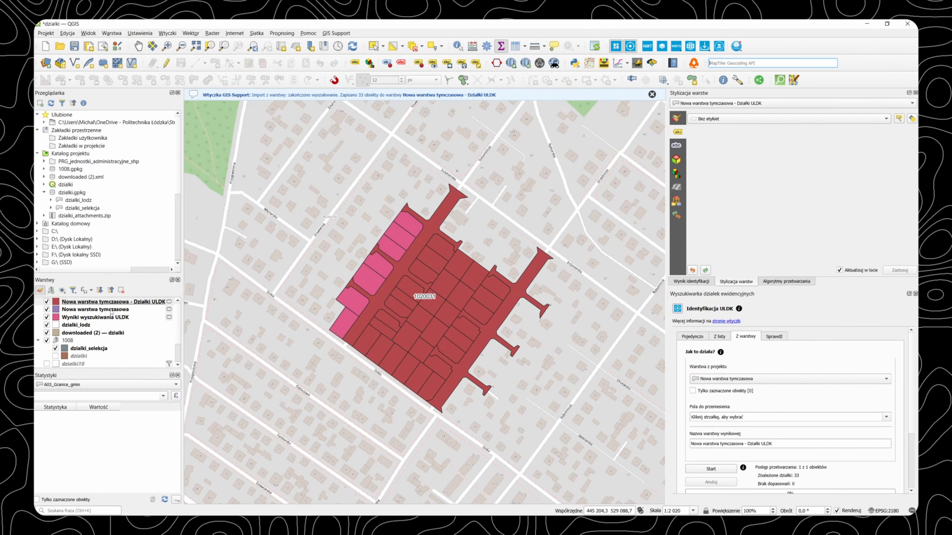
drag(111, 312, 111, 300)
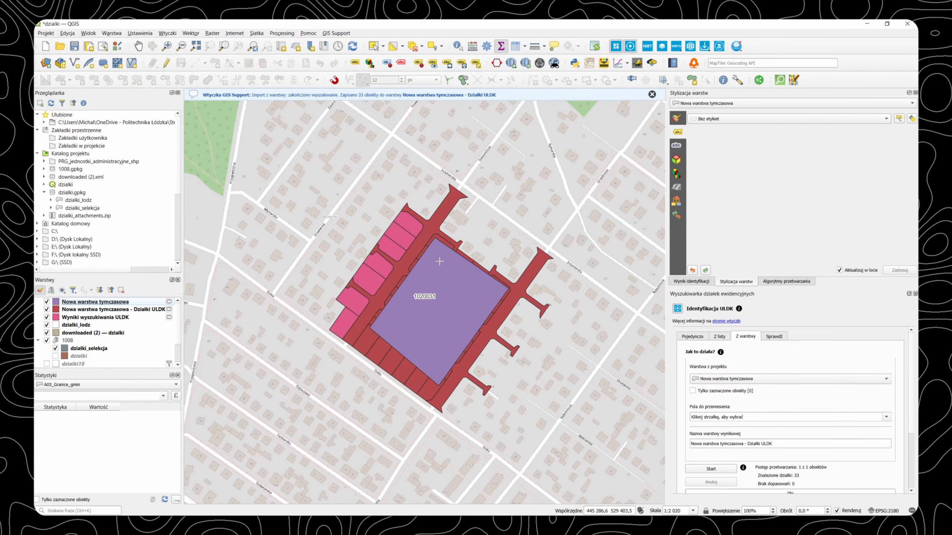